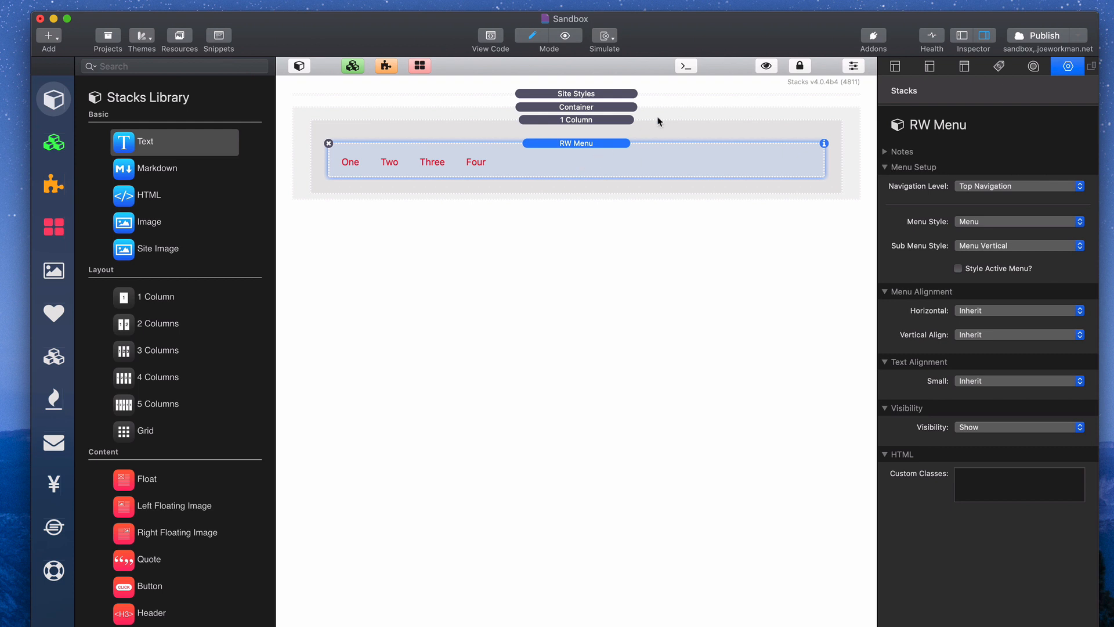
- Show the page list and review the Home Page's general settings, including the Show in navigation option
left_click(962, 36)
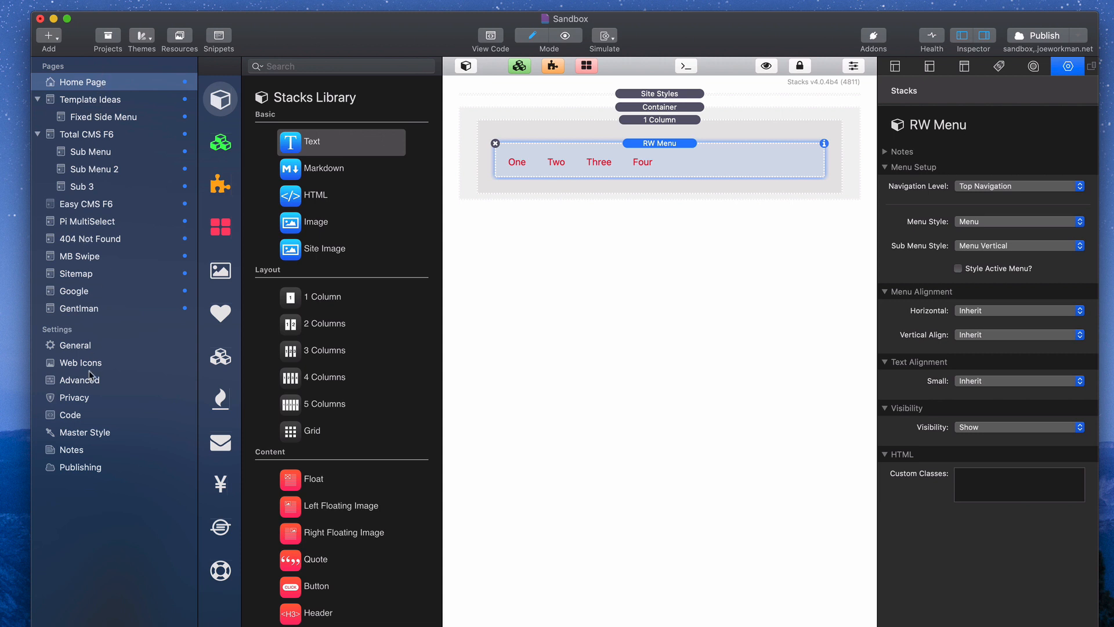
left_click(83, 87)
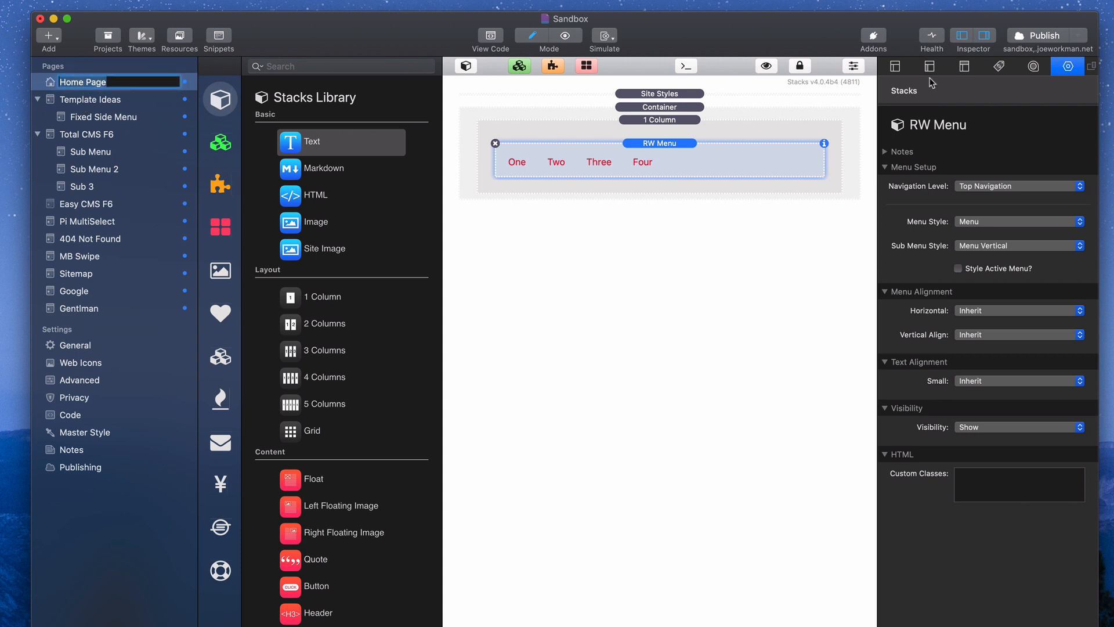
left_click(896, 68)
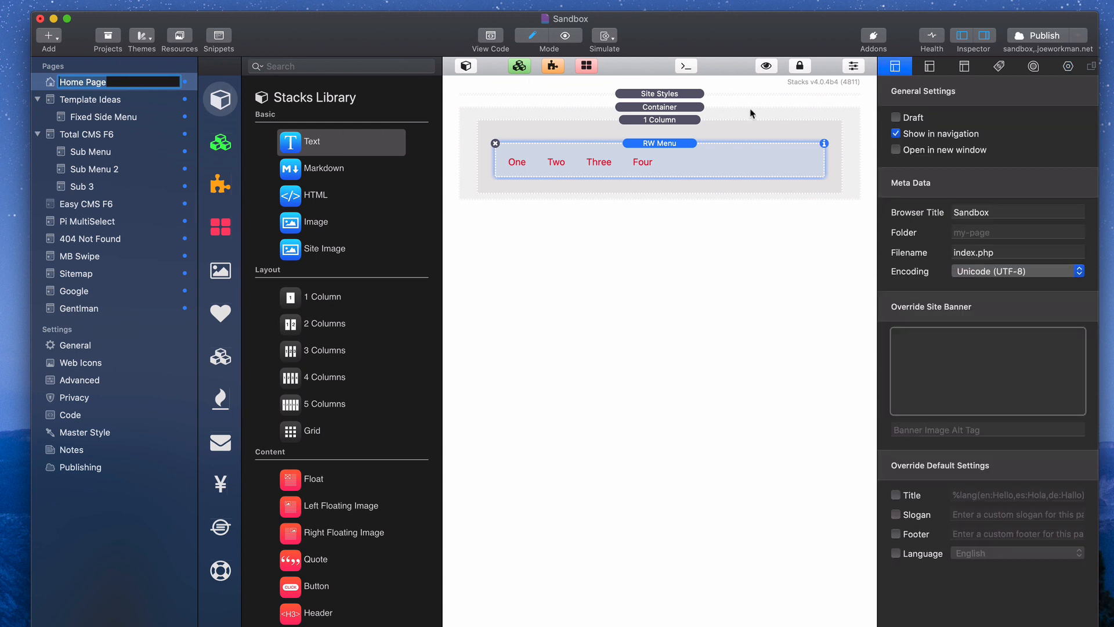
left_click(896, 134)
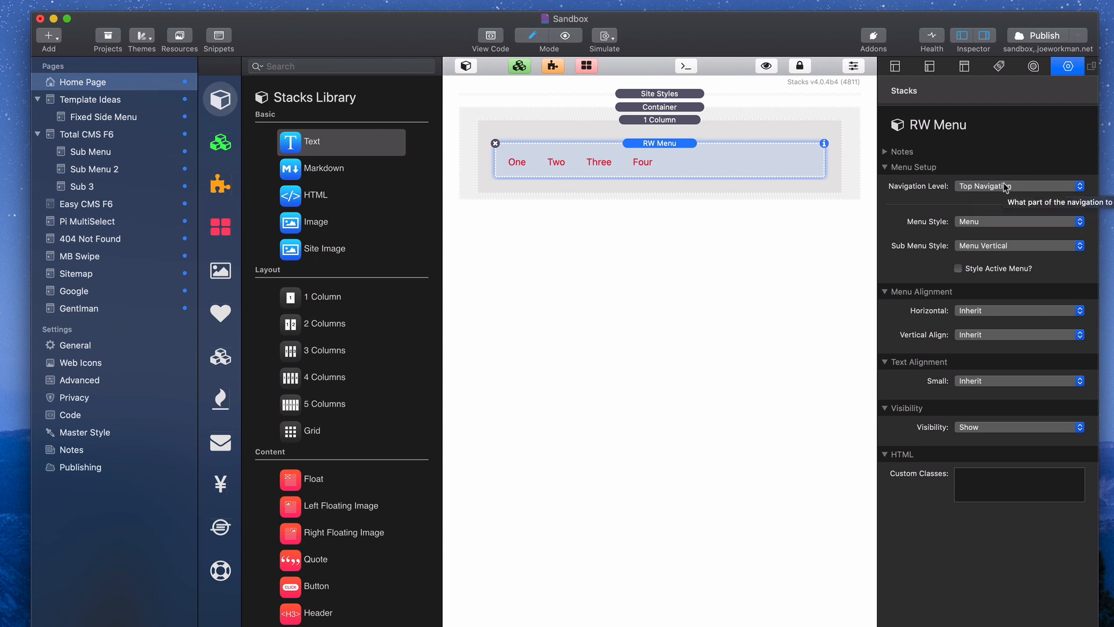
- Try Full Navigation for the RW Menu's navigation level and switch it to Current Sub Navigation
left_click(1025, 187)
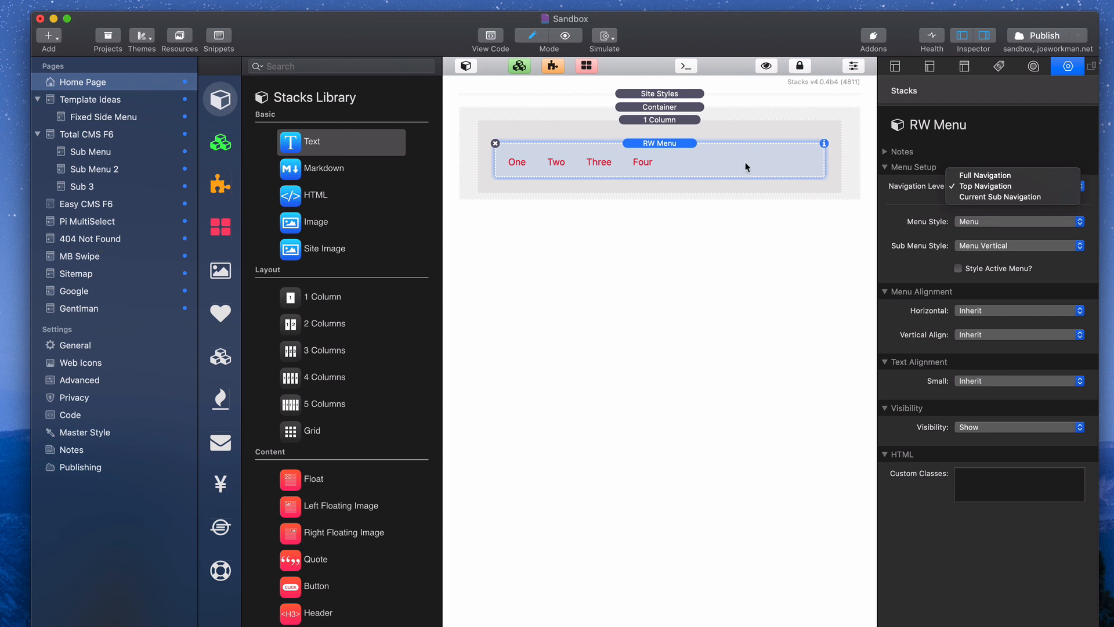
left_click(970, 176)
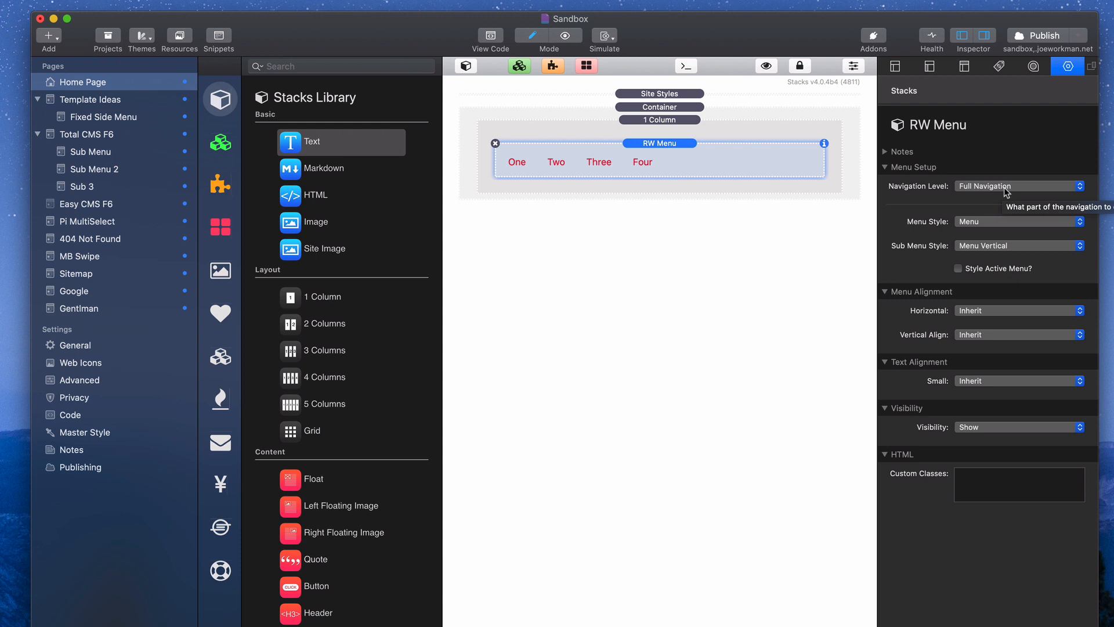
left_click(1007, 191)
left_click(1015, 207)
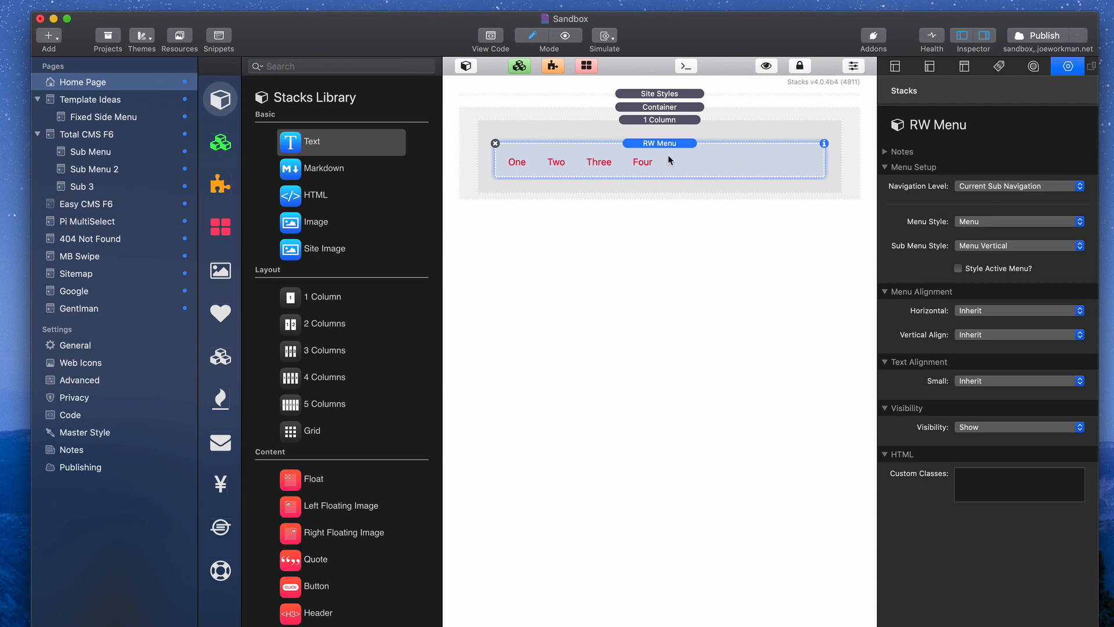
- Look through the Total CMS F6 subpages and preview the Sub 3 page to check its sub navigation
left_click(92, 187)
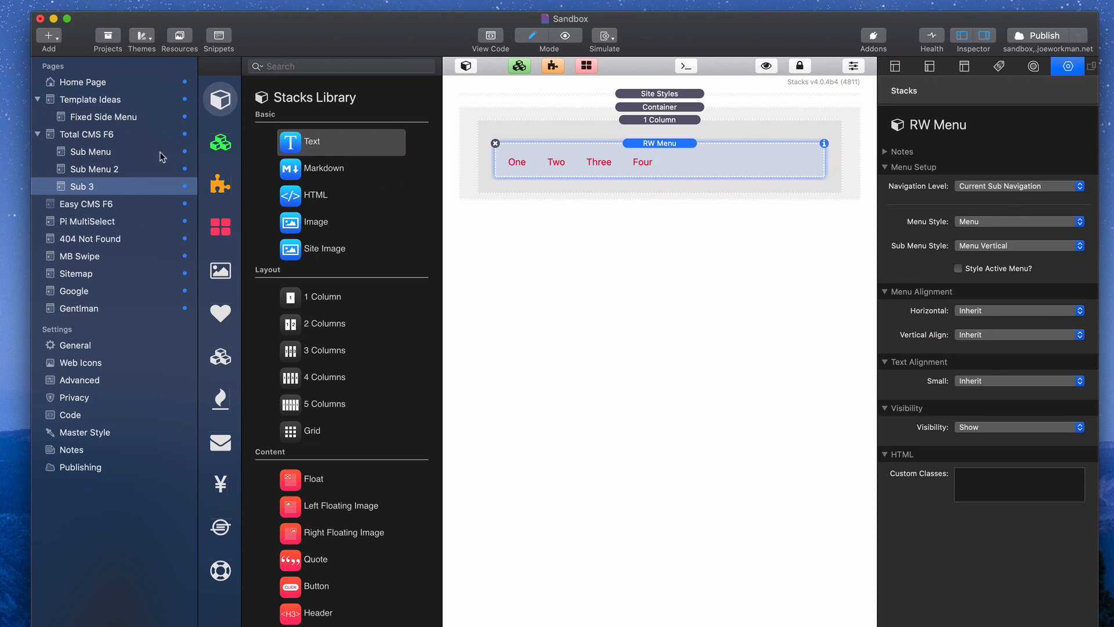
left_click(118, 154)
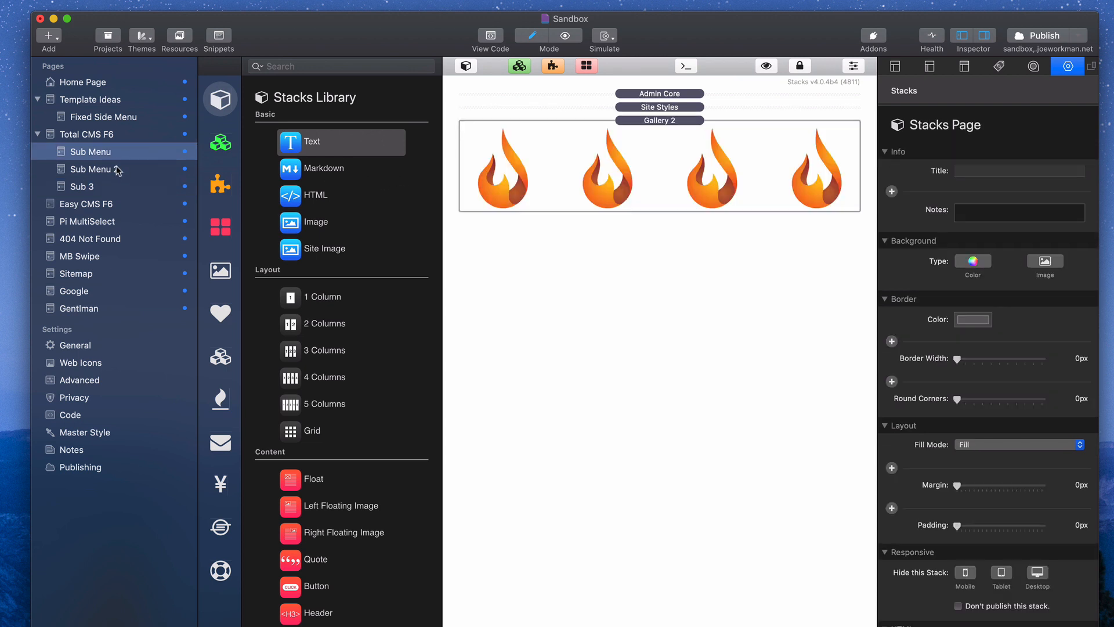
left_click(118, 170)
left_click(108, 190)
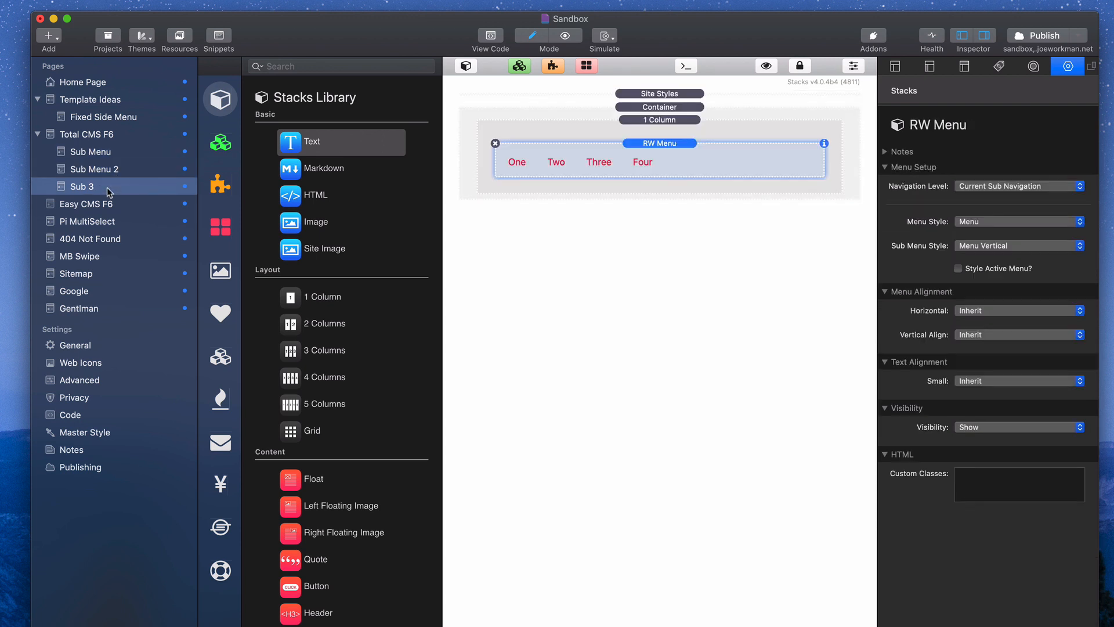
key("super+r")
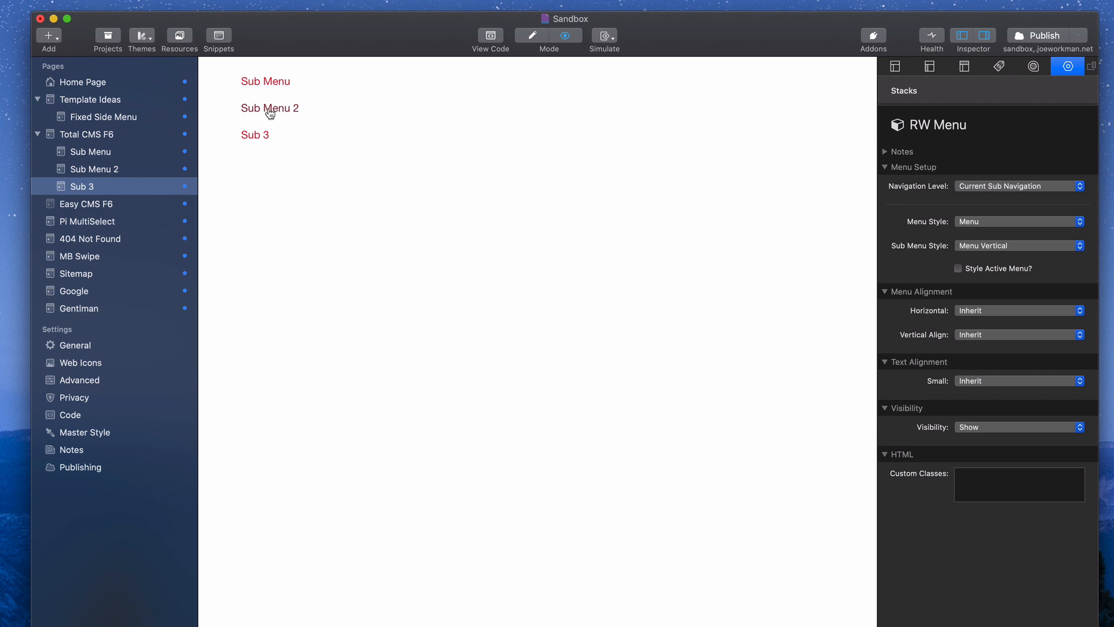
- Set the RW Menu's navigation level to Full Navigation in the preview, and change it to Top Navigation
left_click(1012, 186)
left_click(1009, 167)
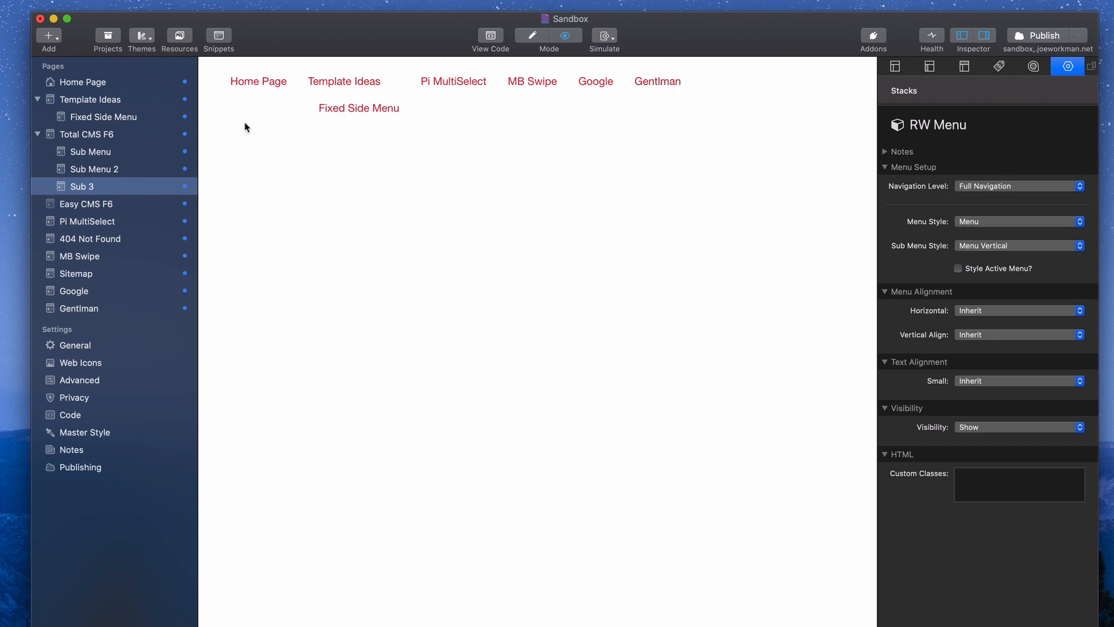
left_click(975, 187)
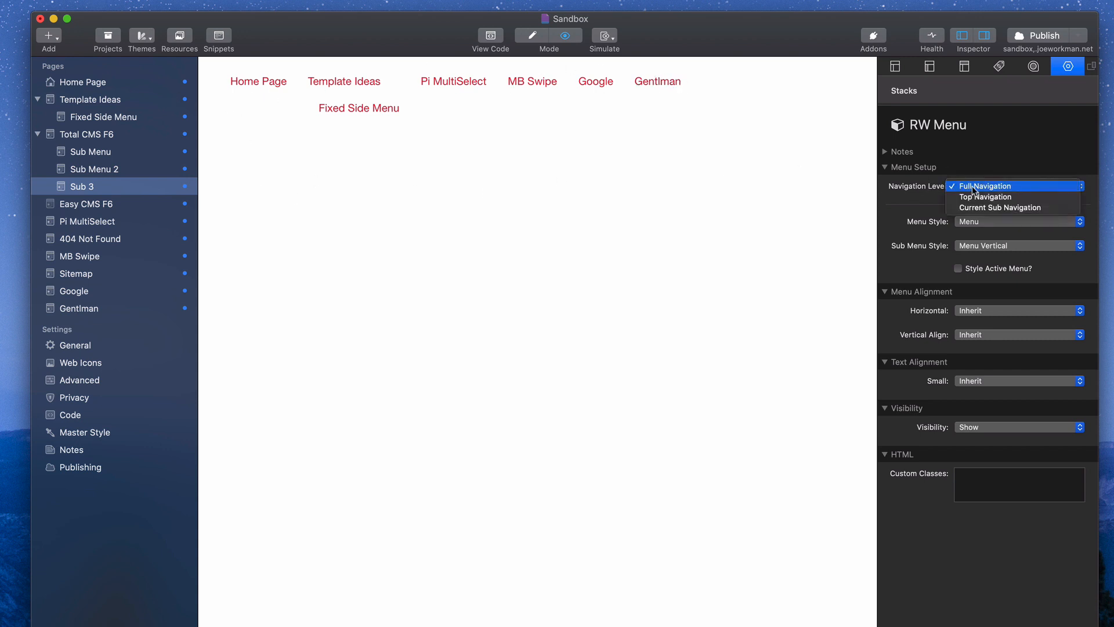
left_click(981, 198)
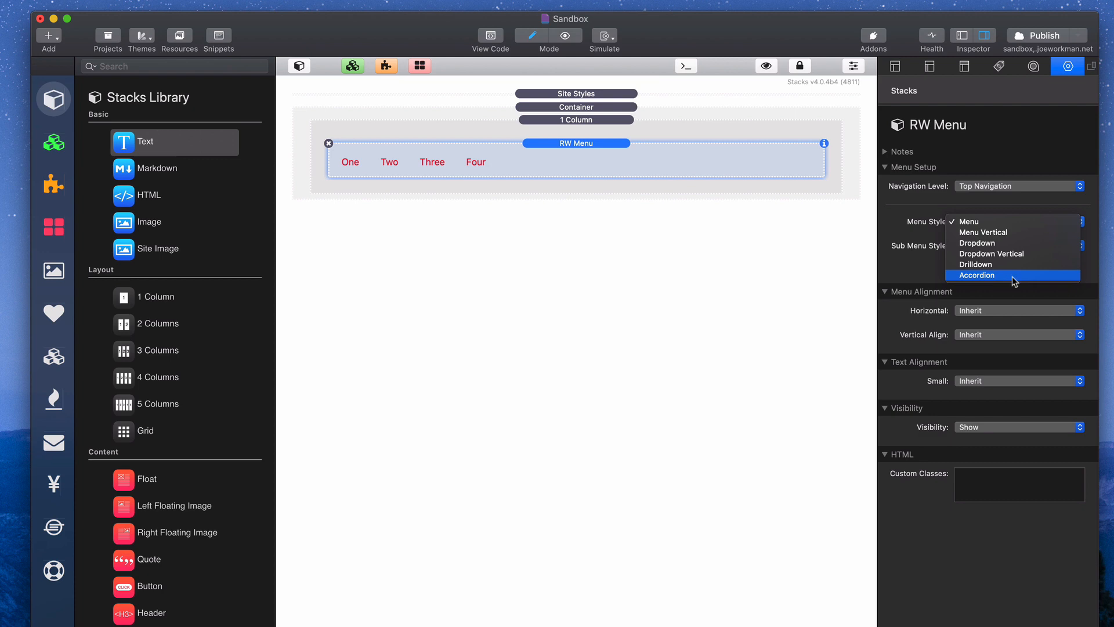
- Preview the page with the basic Menu style and set the RW Menu's navigation level to Full Navigation
left_click(977, 220)
key("super+r")
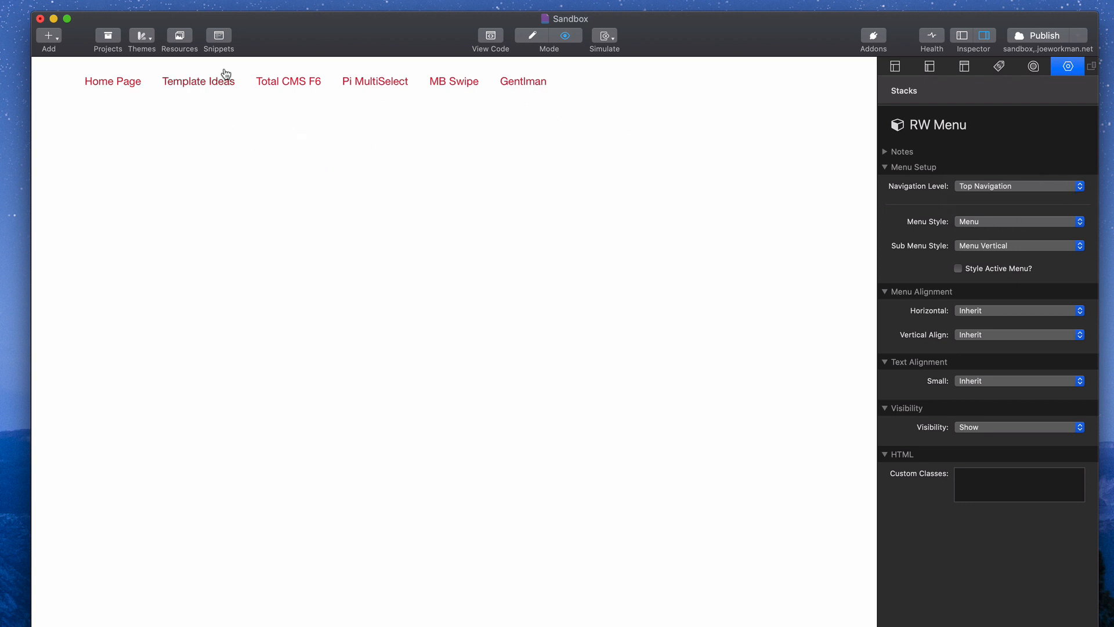
left_click(985, 220)
left_click(985, 220)
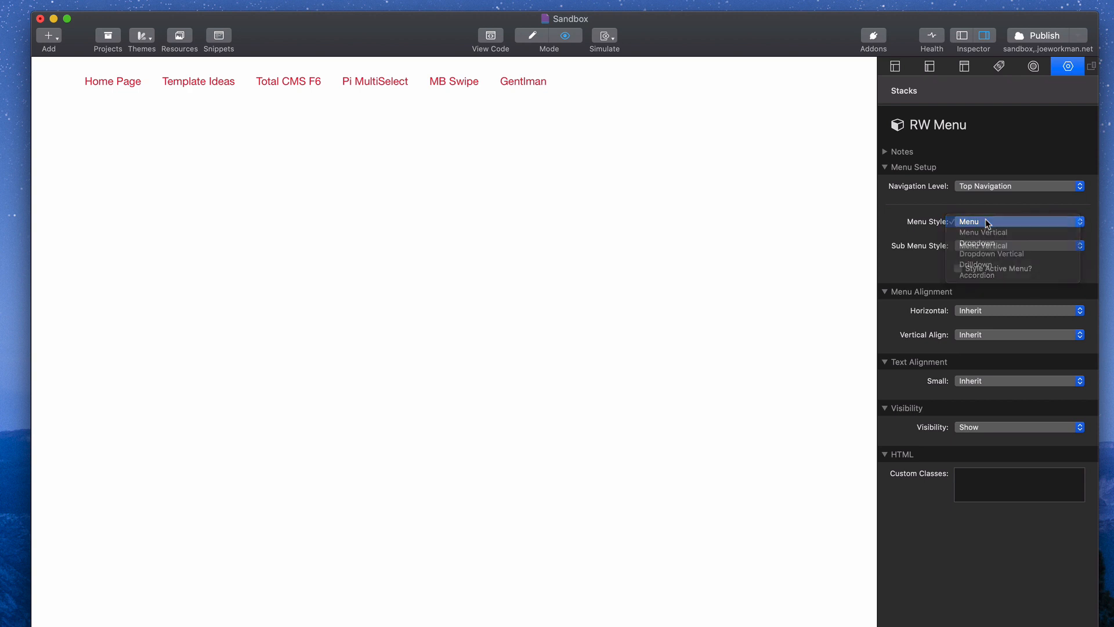
left_click(990, 181)
left_click(989, 176)
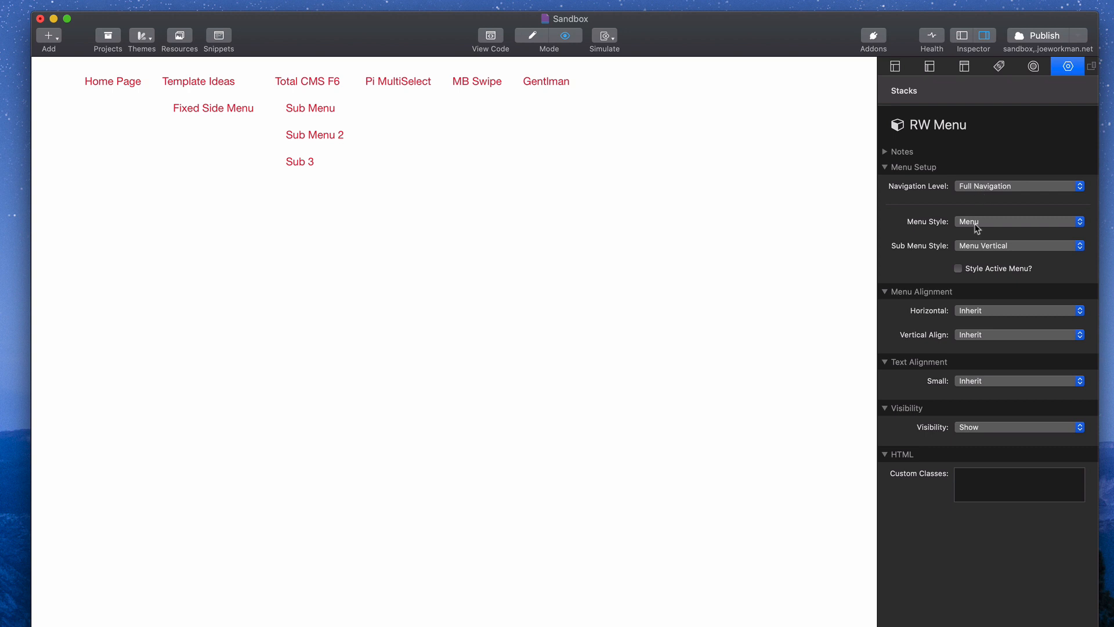
- Set the RW Menu's menu style to Dropdown and check the Total CMS F6 submenu in the preview
left_click(977, 227)
left_click(1005, 232)
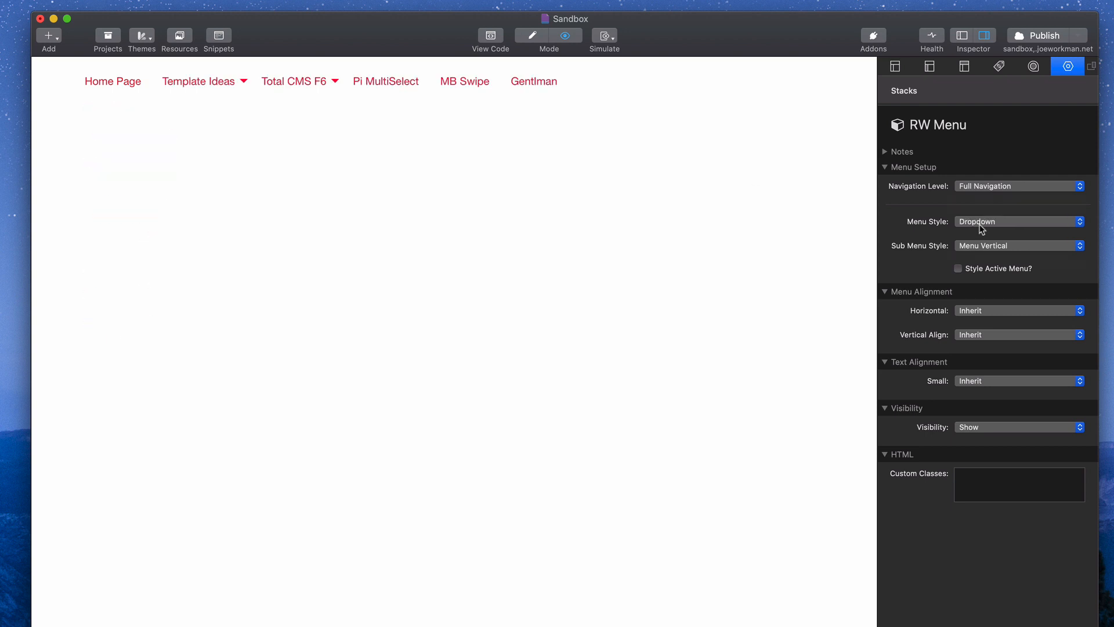
mouse_move(325, 87)
- Set the Container's overflow to Visible and preview the Total CMS F6 dropdown
key("super+r")
left_click(572, 109)
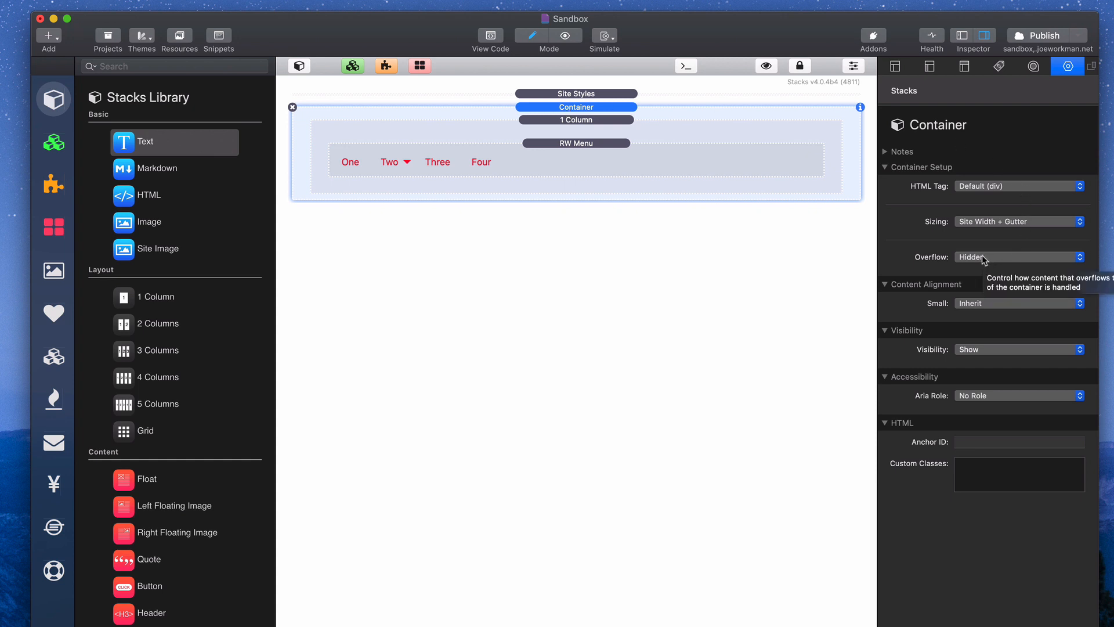
left_click(984, 260)
left_click(974, 268)
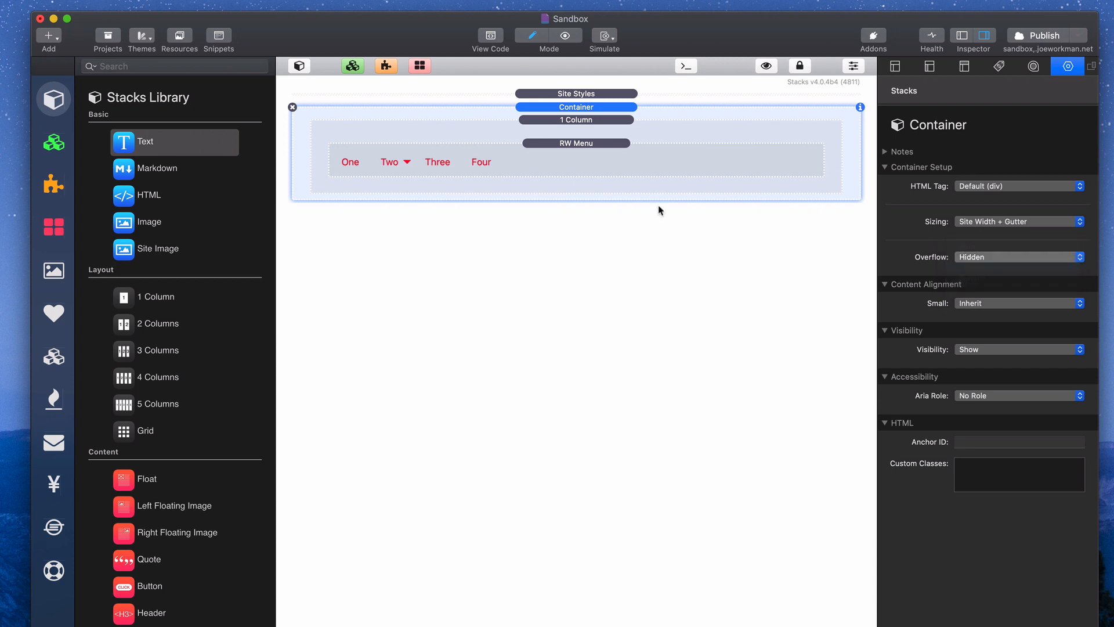
key("super+r")
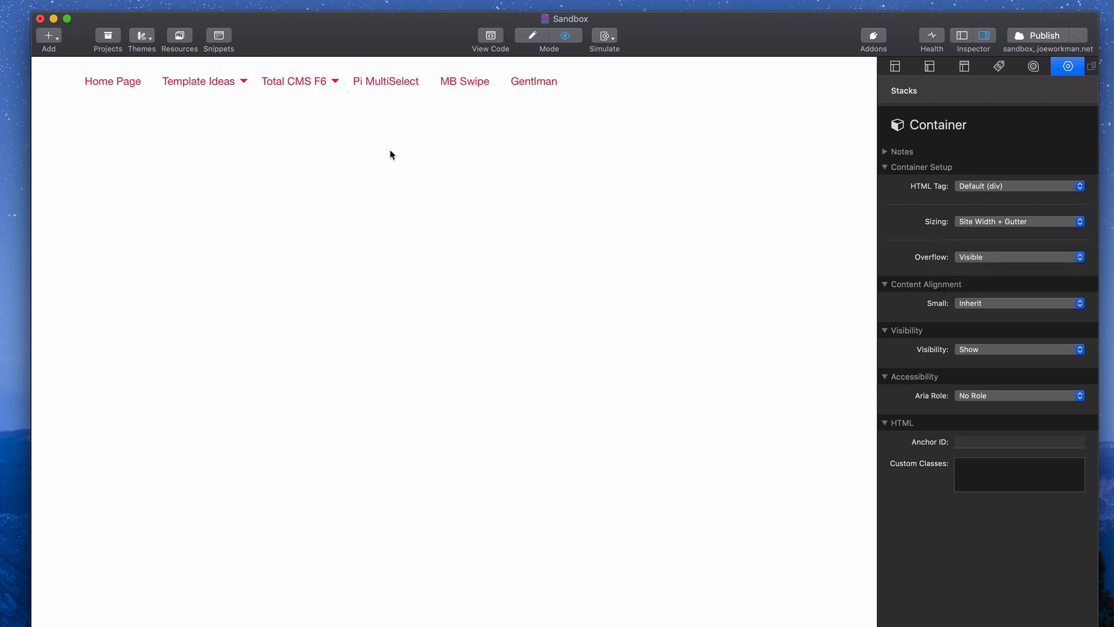
mouse_move(298, 93)
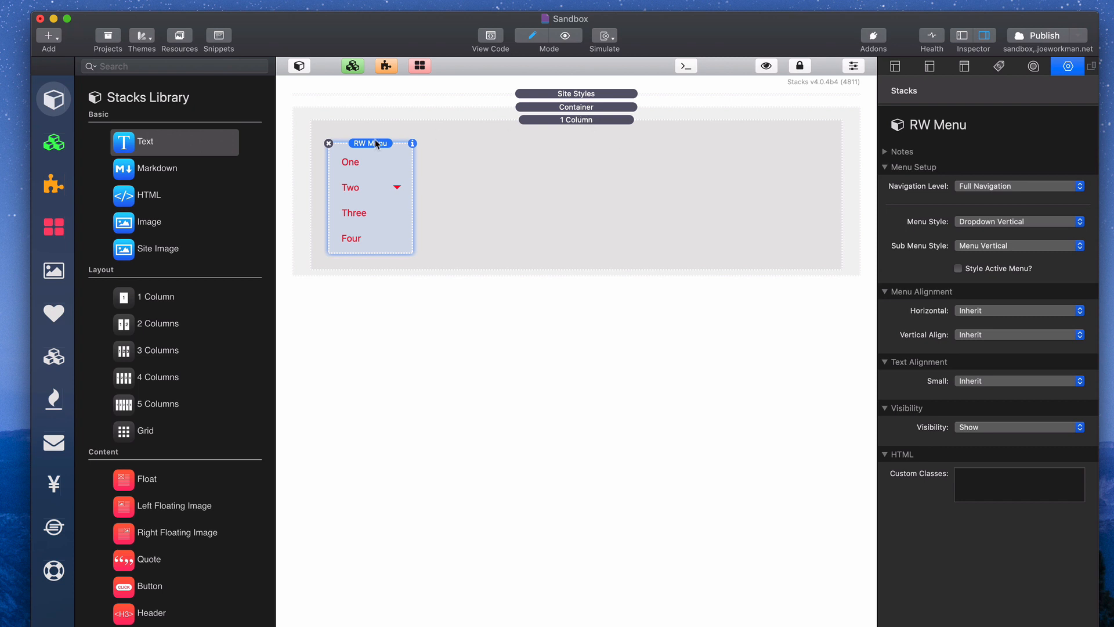
- Set the 1 Column stack's small size to 12 (100%) and preview the vertical dropdown menu
left_click(573, 121)
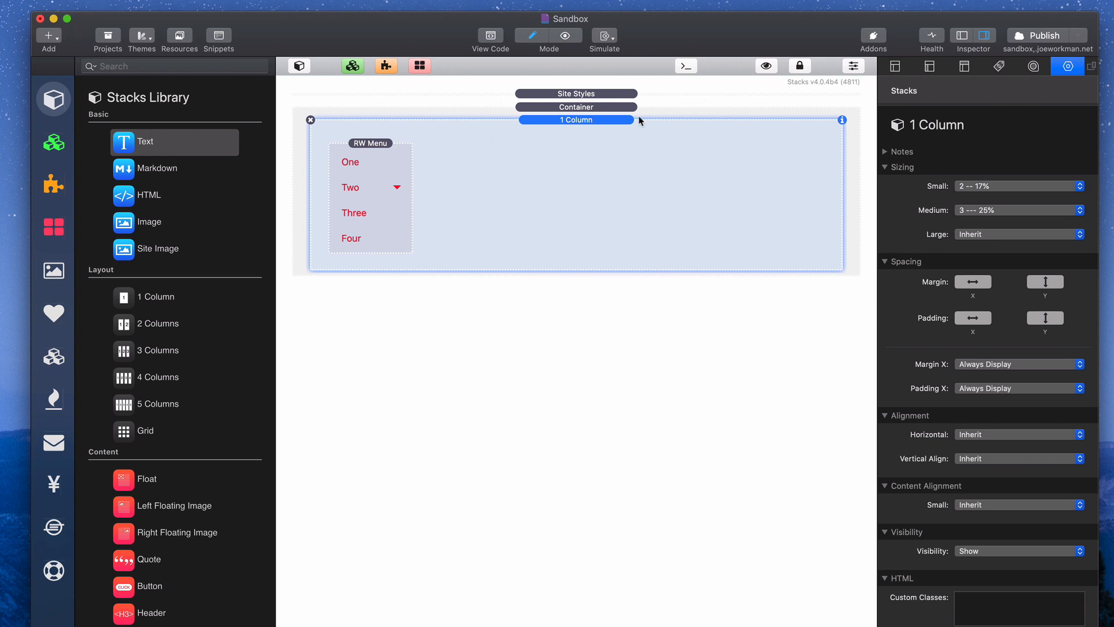
left_click(978, 187)
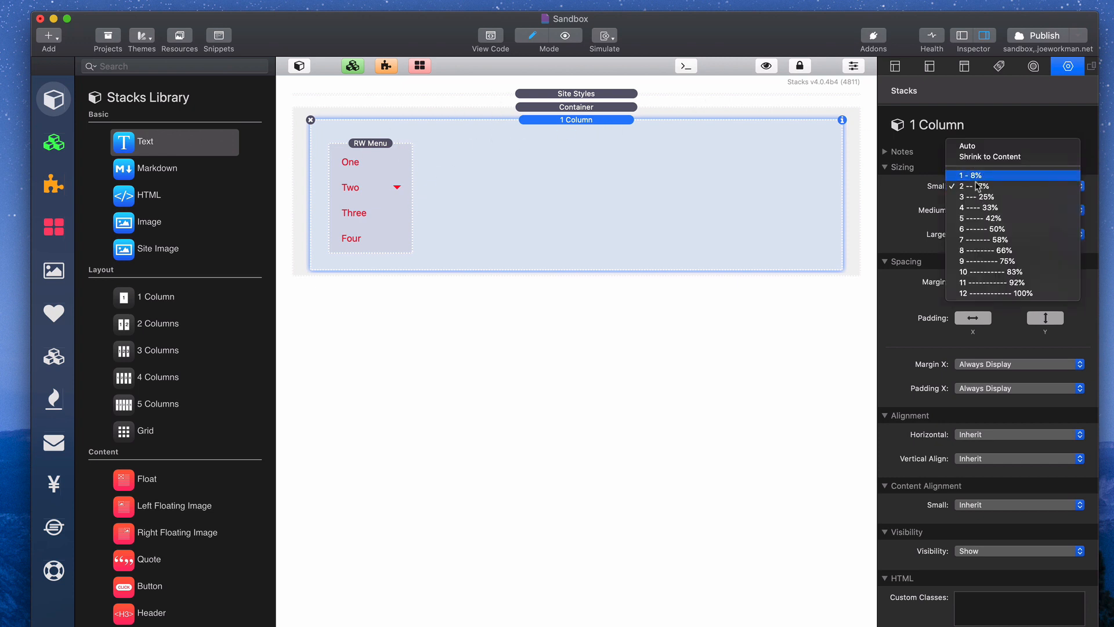
left_click(974, 293)
key("super+r")
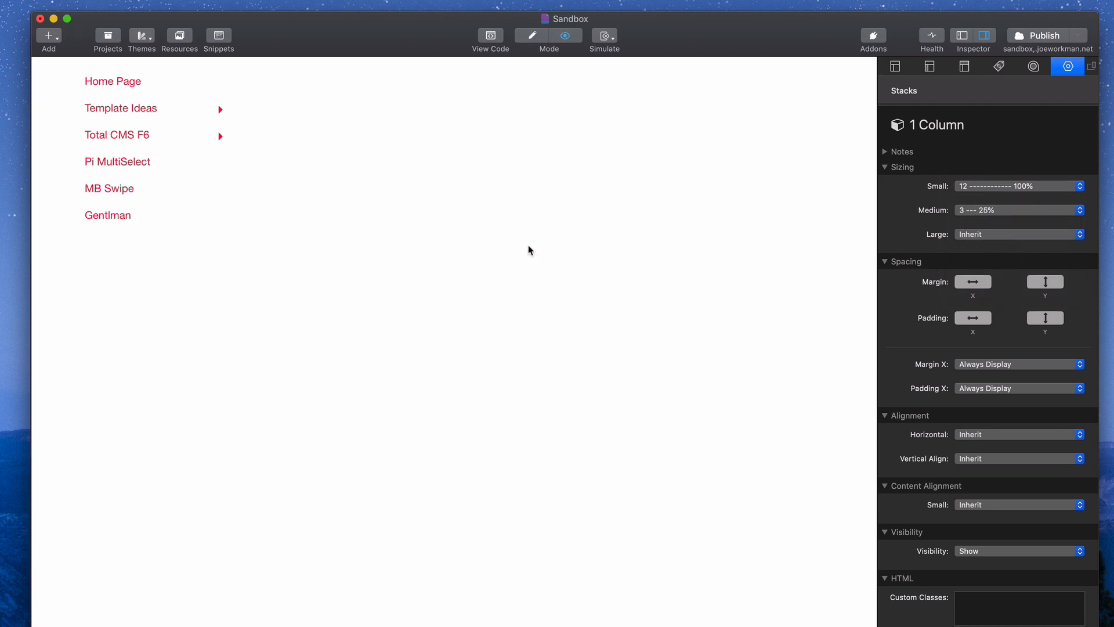
mouse_move(133, 113)
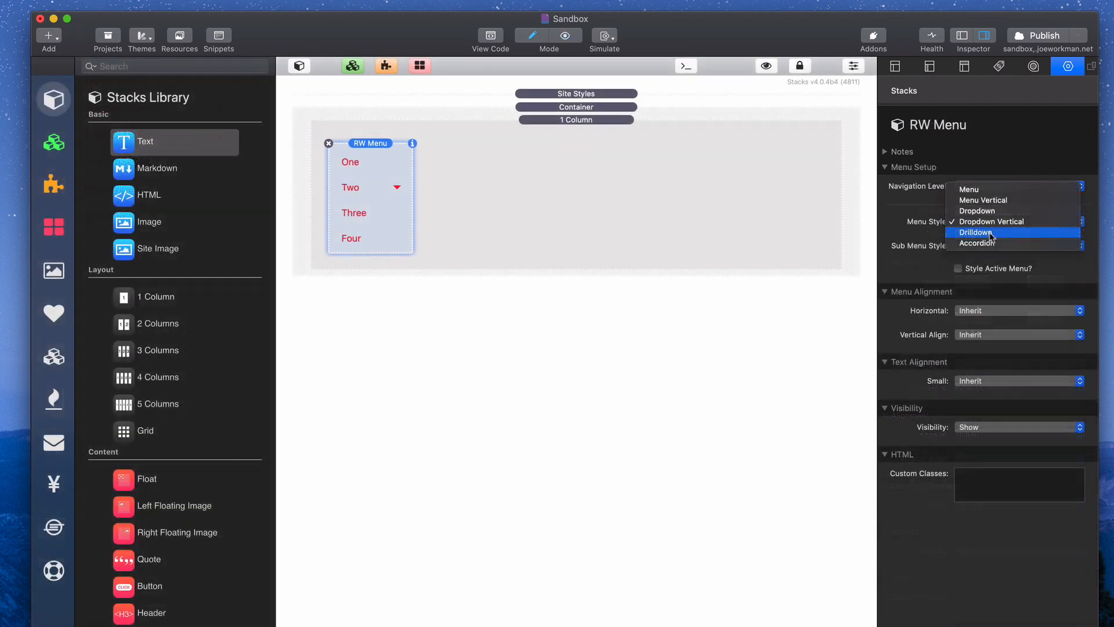
- Set the RW Menu's menu style to Drilldown and test going into Template Ideas and back in the preview
left_click(990, 232)
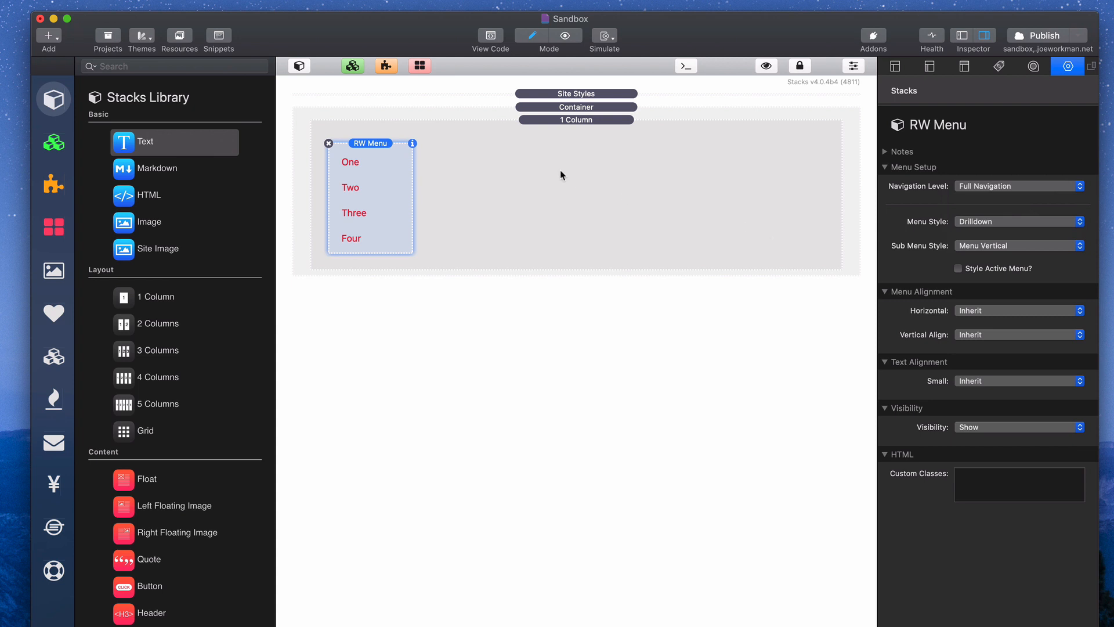
key("super+r")
left_click(141, 108)
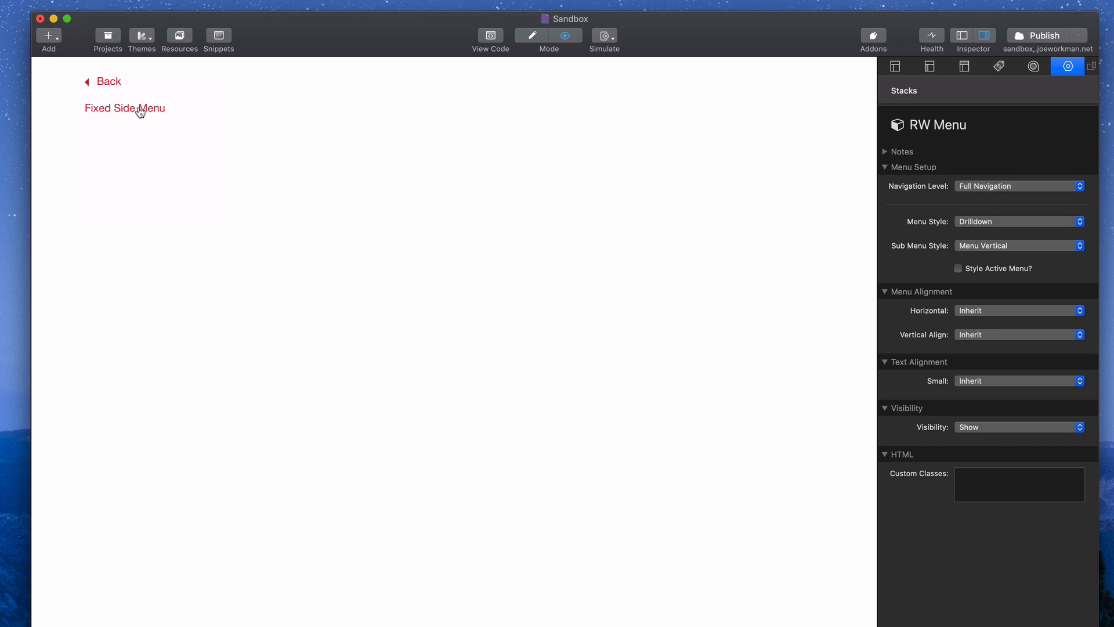
left_click(110, 83)
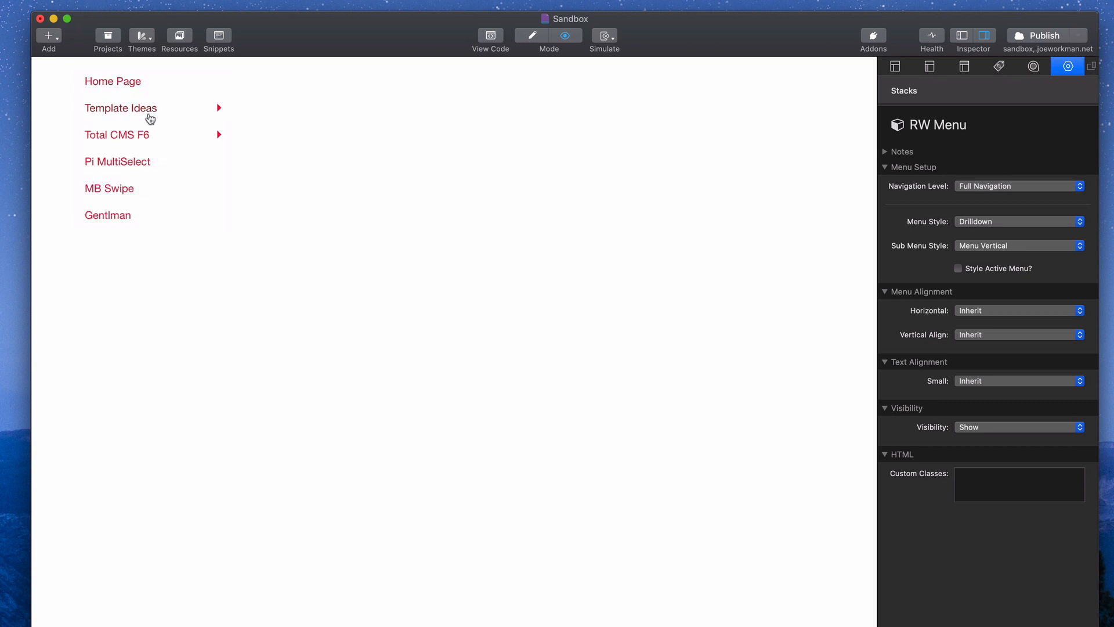
left_click(150, 117)
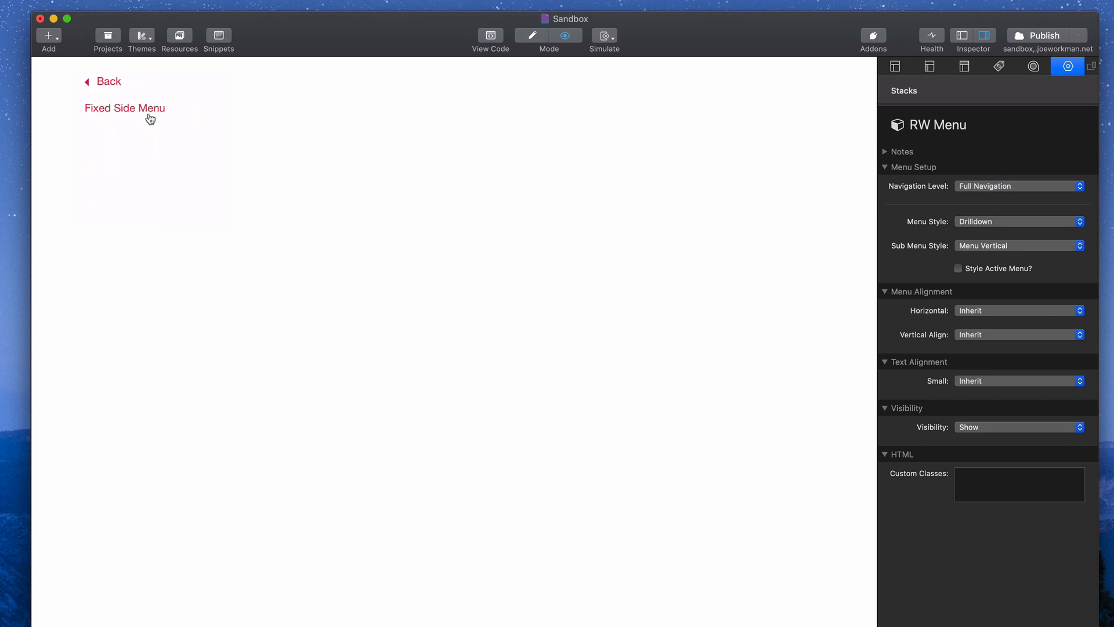
left_click(108, 81)
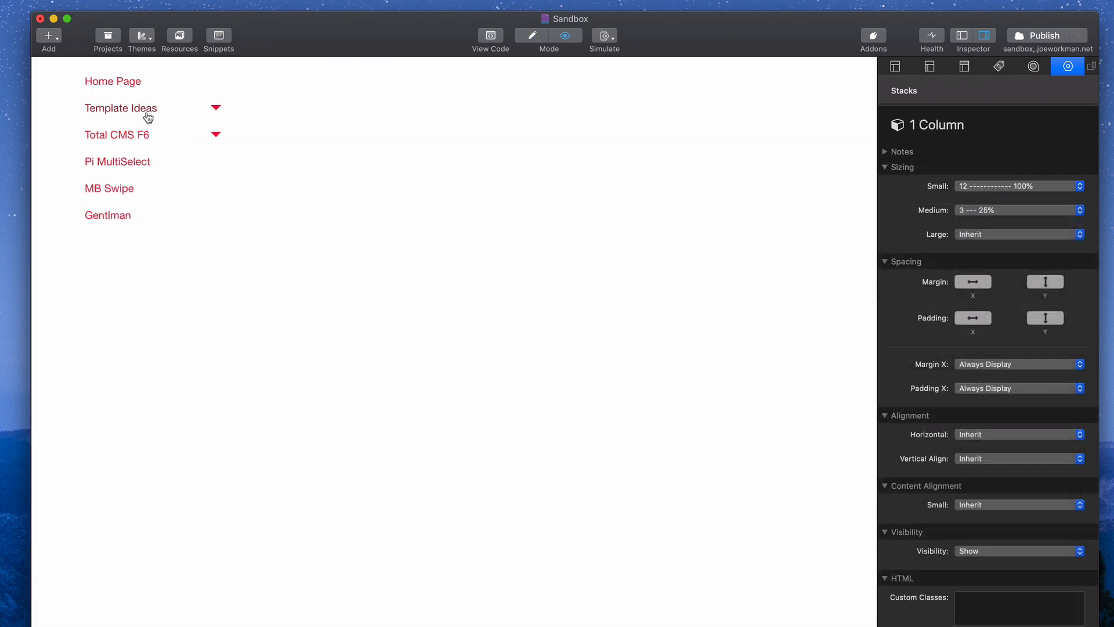
- Test the accordion menu in the preview by expanding and collapsing Template Ideas and Total CMS F6
left_click(148, 113)
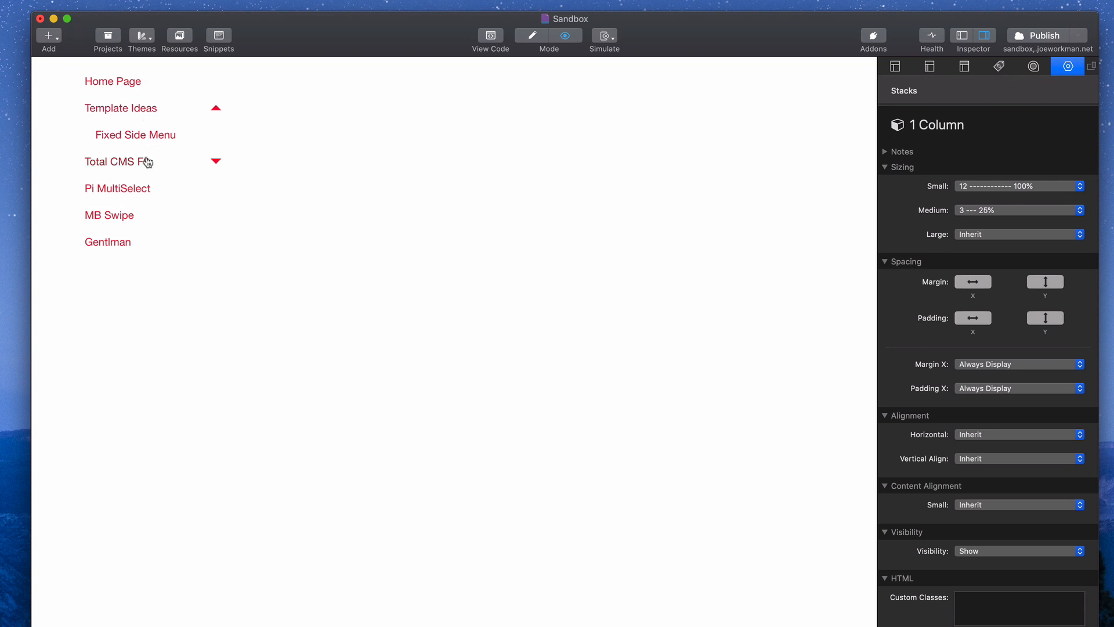
left_click(149, 160)
left_click(146, 109)
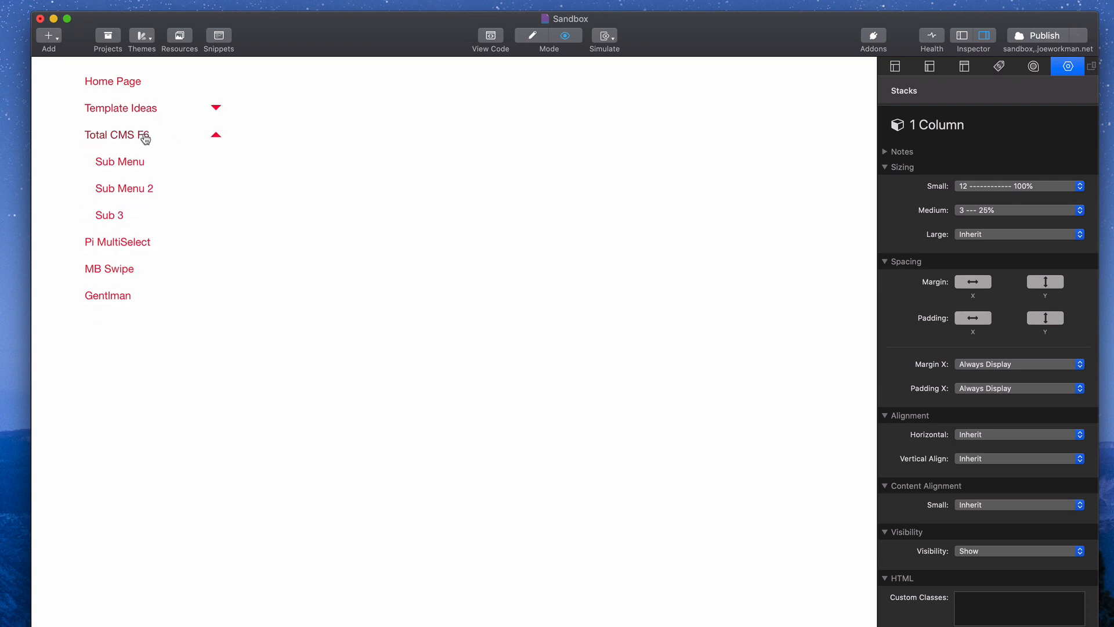
left_click(144, 136)
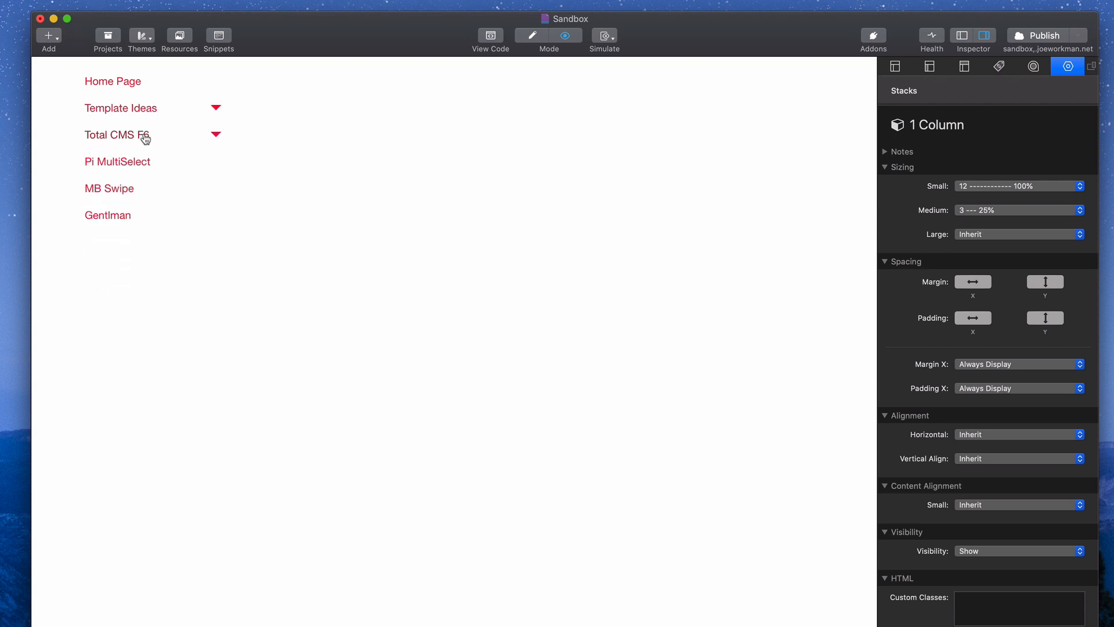
left_click(145, 137)
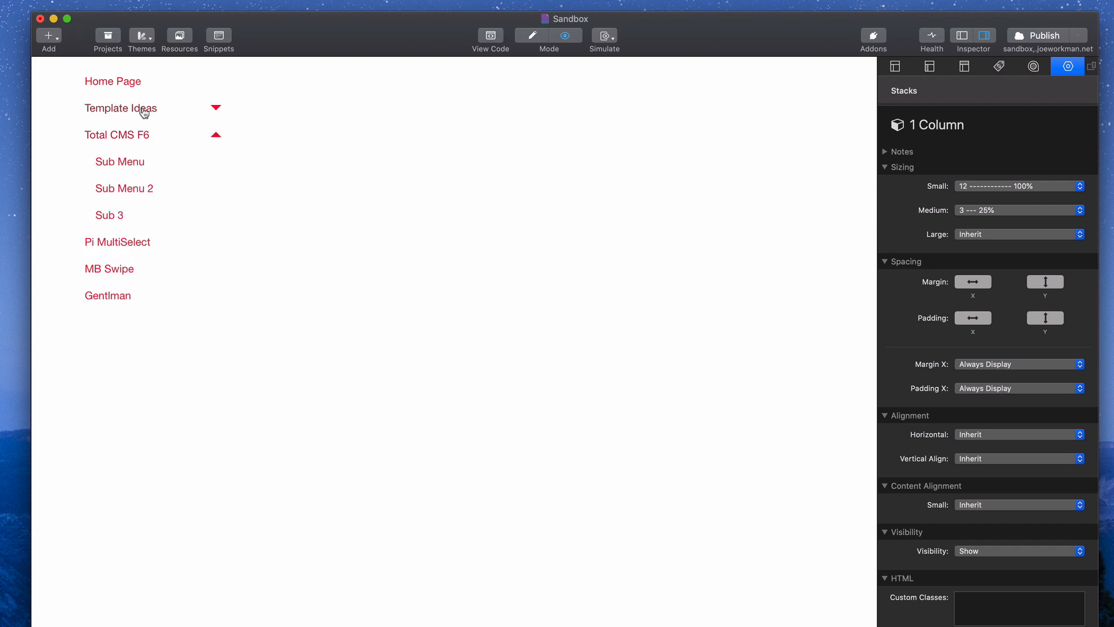
- Switch back and forth between the Template Ideas and Total CMS F6 submenus in the accordion preview
left_click(142, 111)
left_click(138, 161)
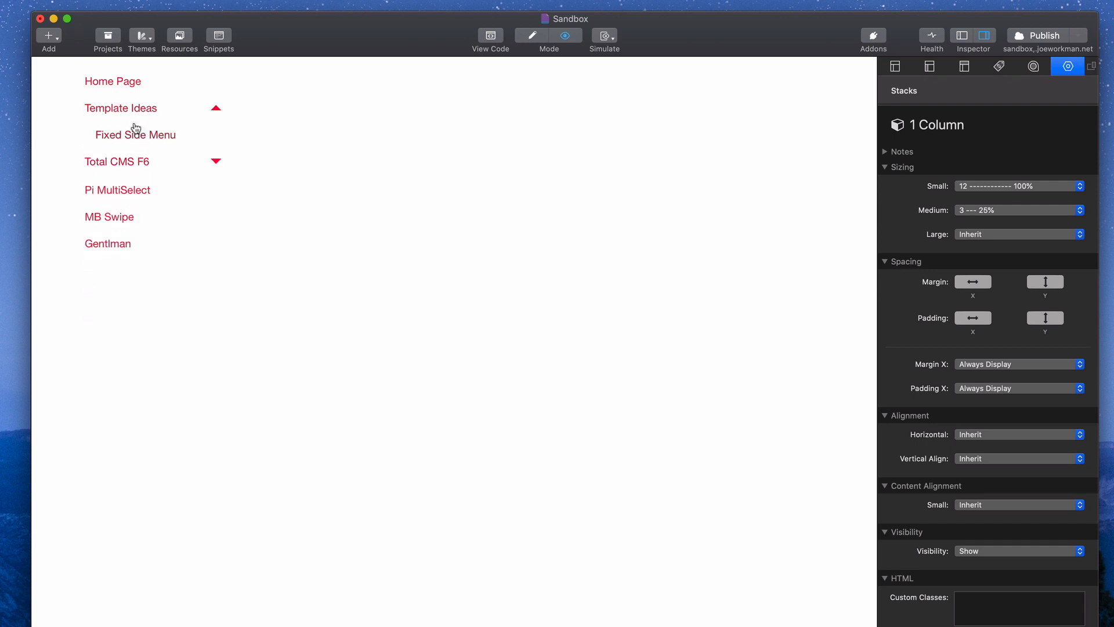
left_click(134, 110)
left_click(132, 131)
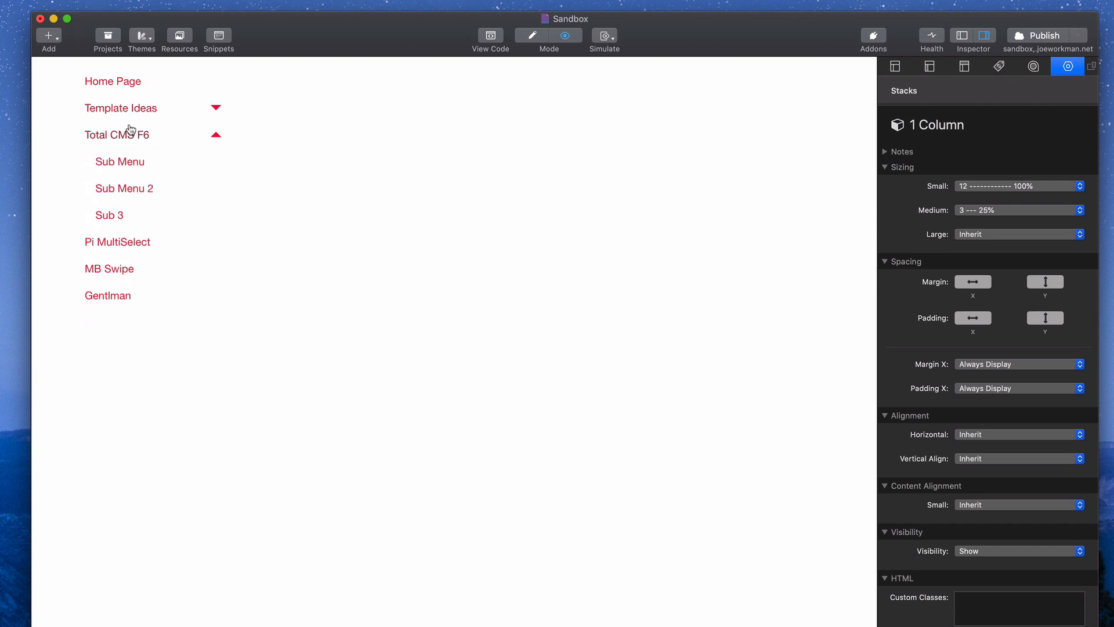
left_click(128, 113)
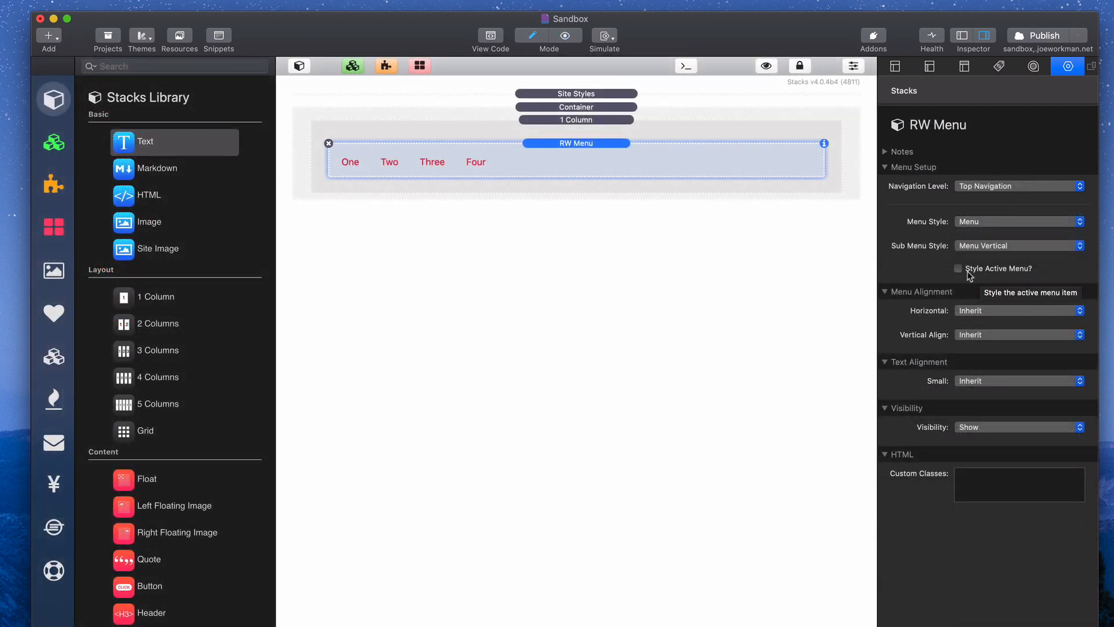
- Enable Style Active Menu on the RW Menu and preview the page
left_click(959, 269)
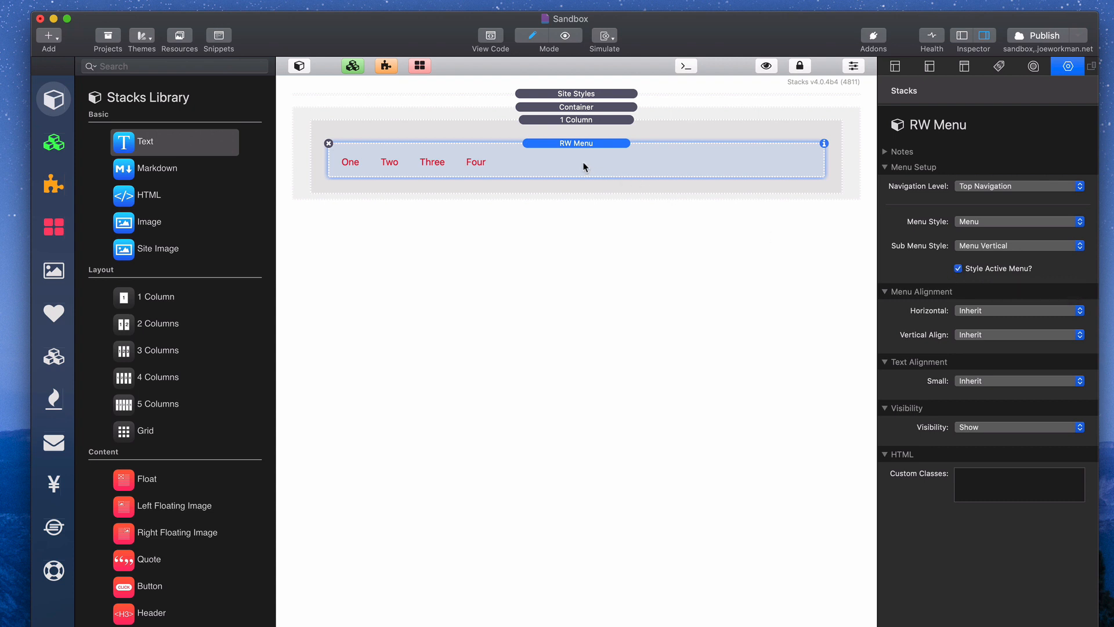
key("super+r")
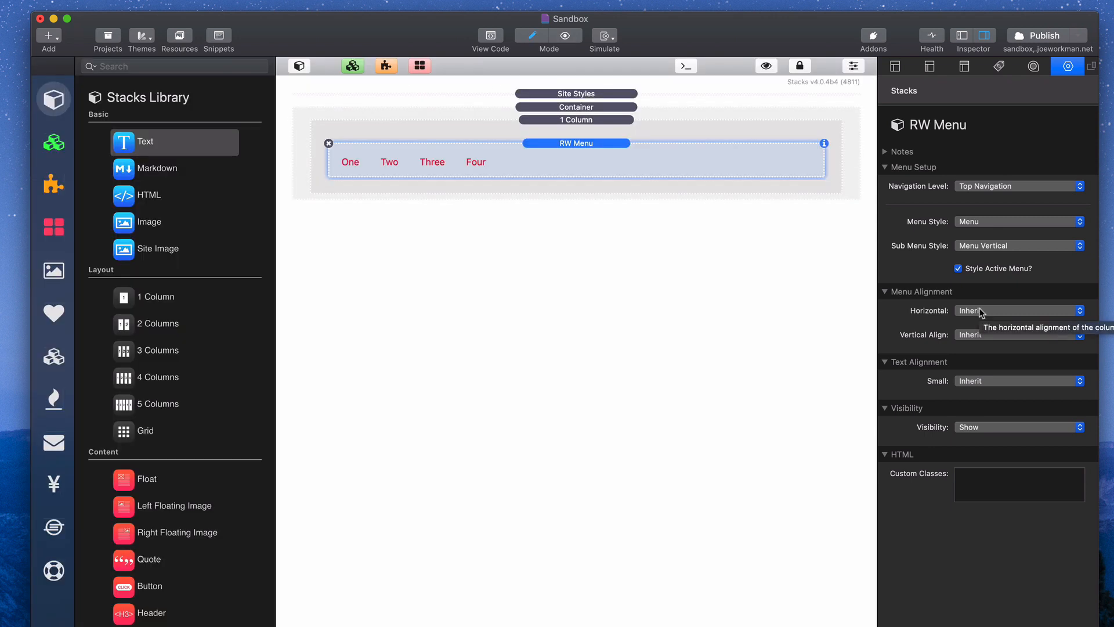
- Try the Center, Right and Spaced horizontal menu alignments on the RW Menu, then restore Inherit
left_click(989, 310)
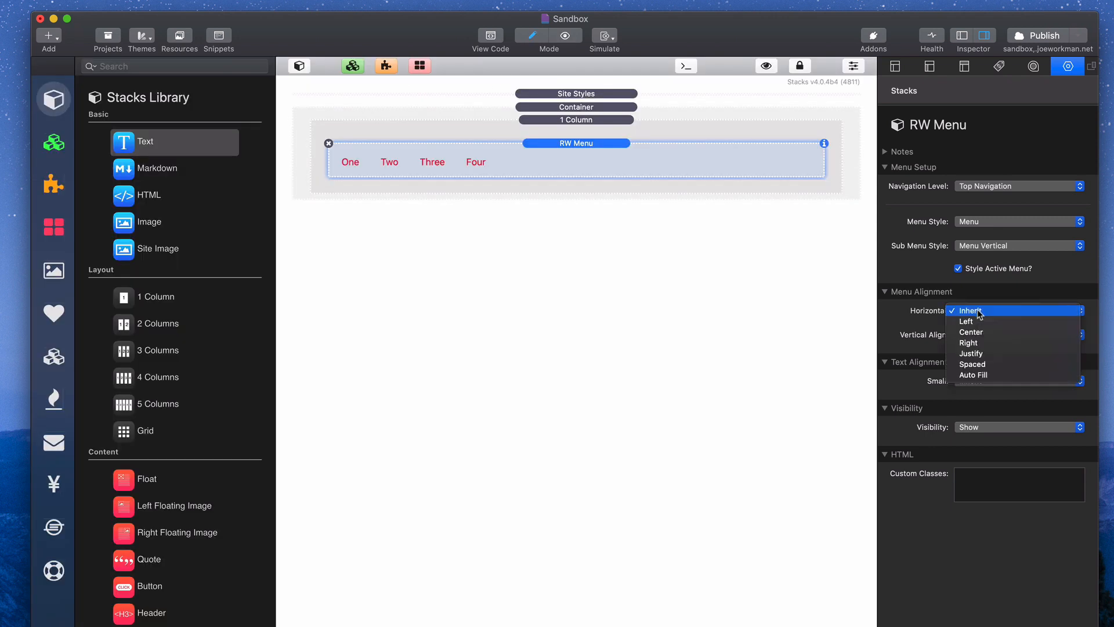
left_click(1006, 333)
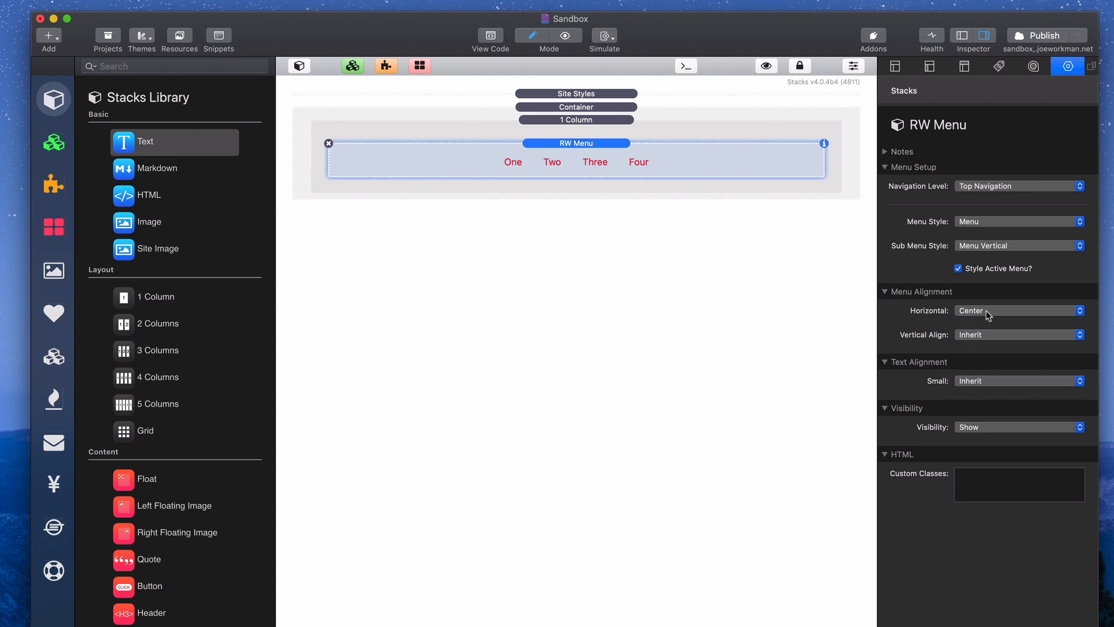
left_click(986, 311)
left_click(987, 320)
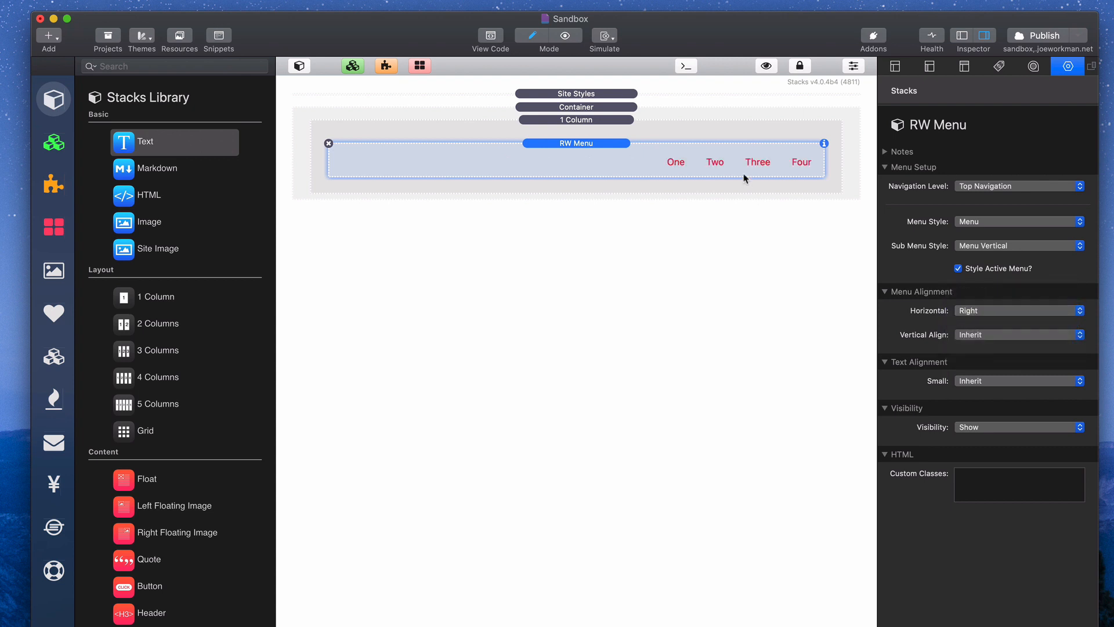
left_click(983, 312)
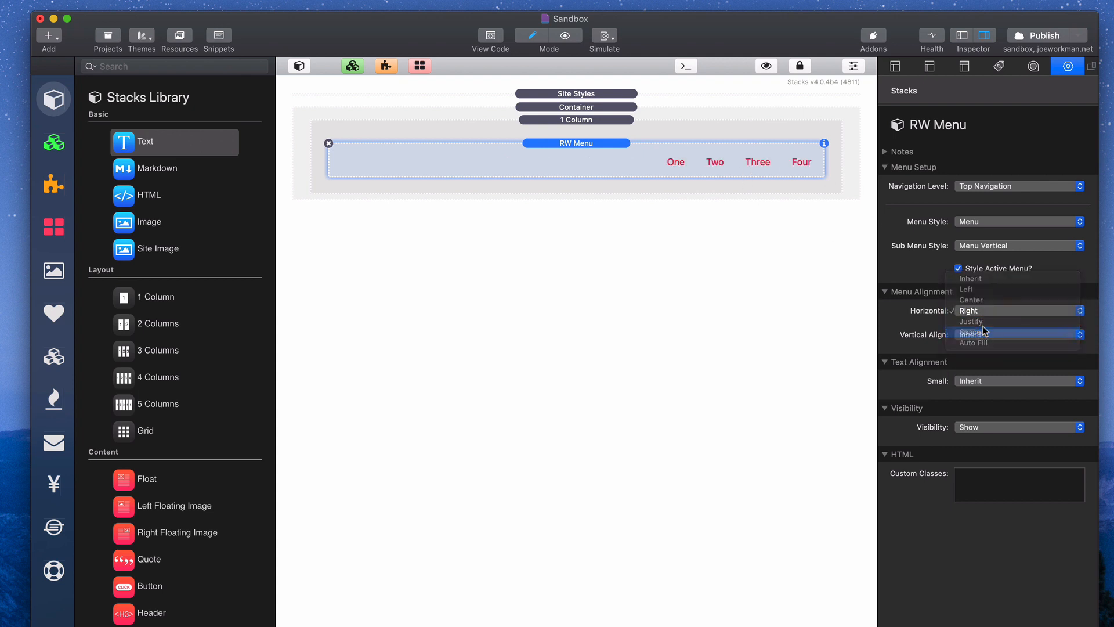
left_click(985, 332)
left_click(973, 313)
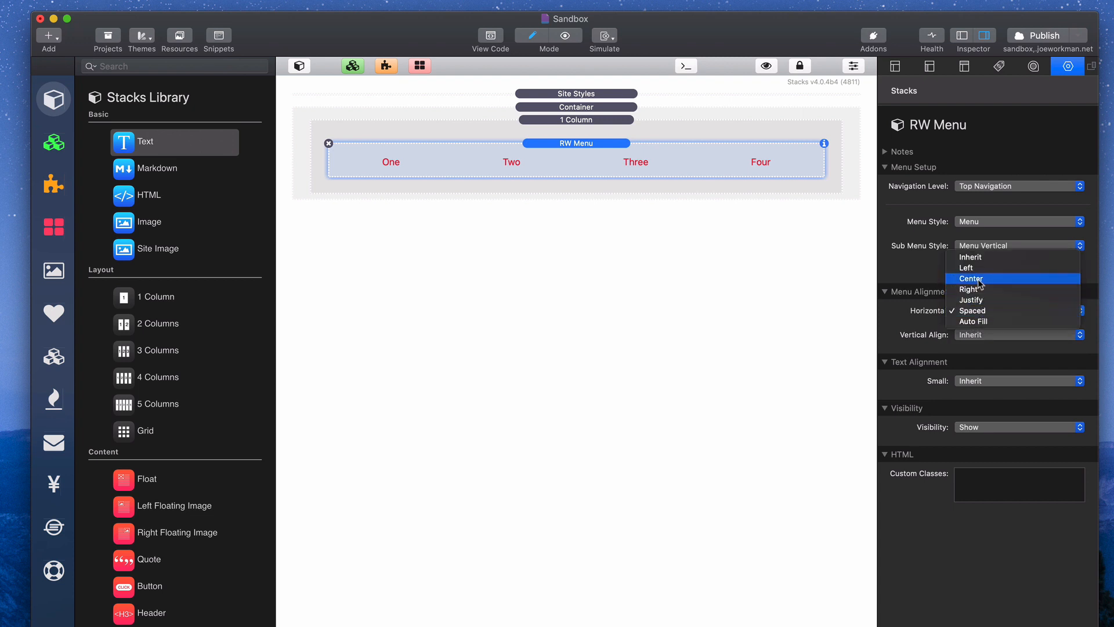
left_click(980, 280)
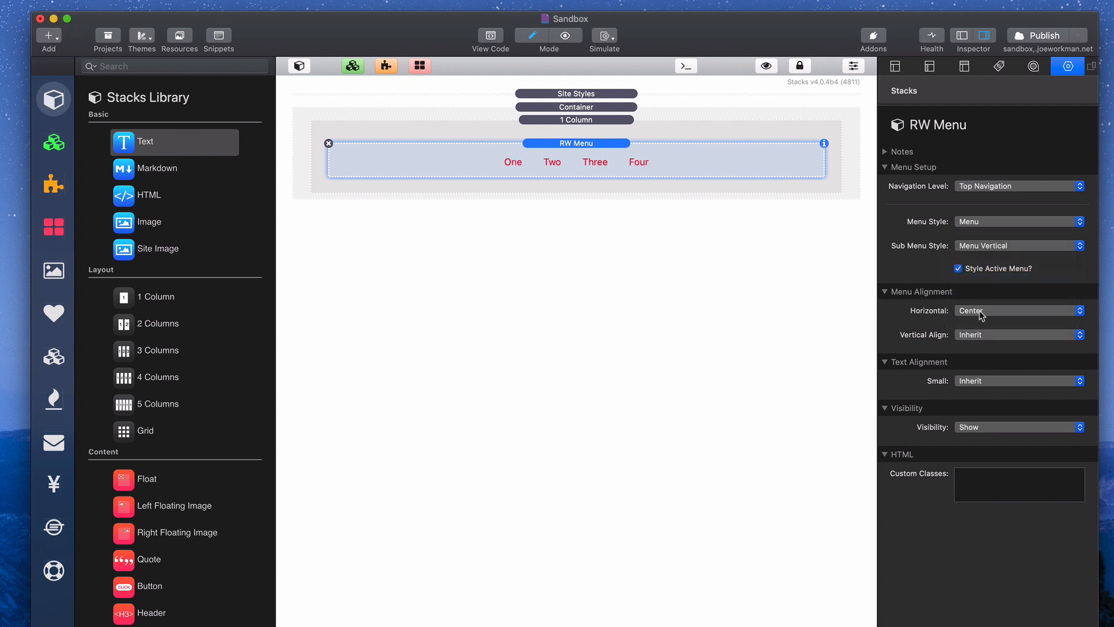
left_click(980, 313)
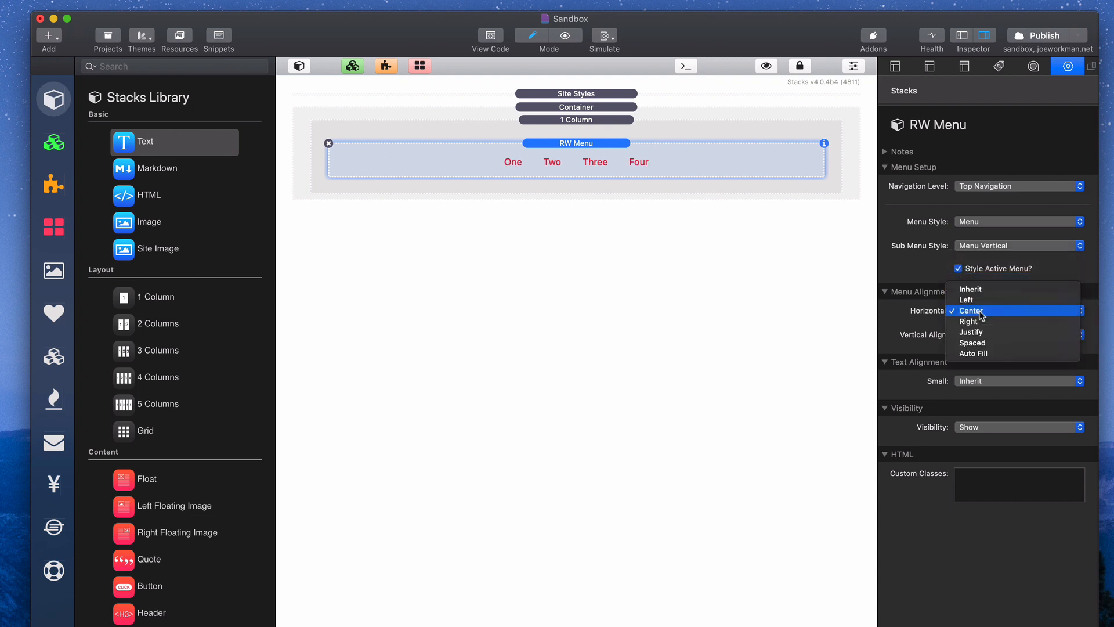
left_click(975, 290)
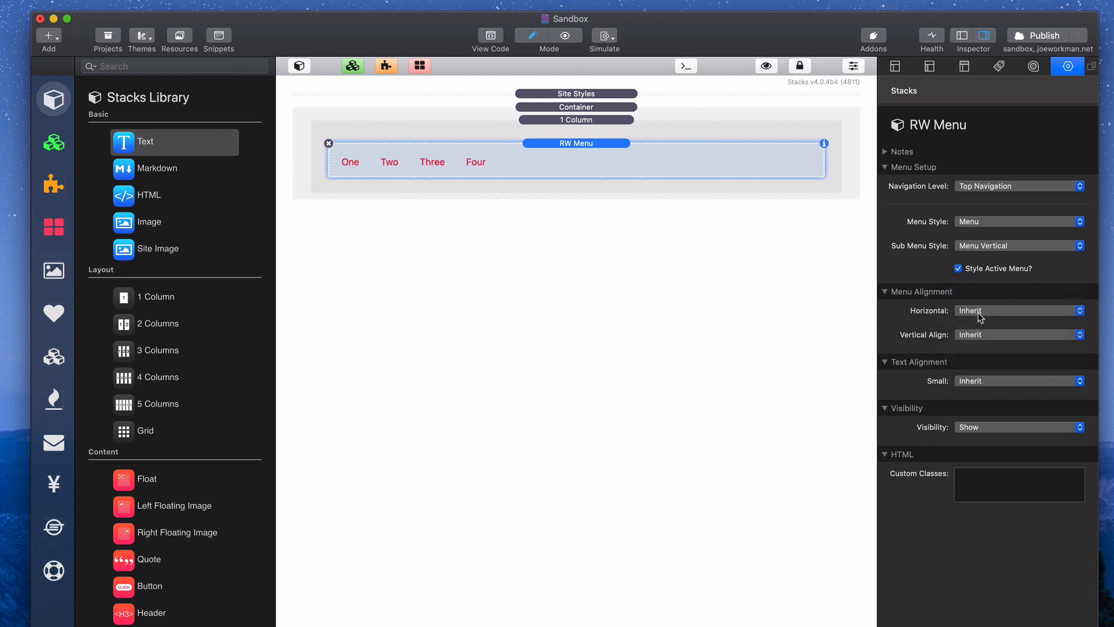
- Try the Middle vertical alignment on the RW Menu and return it to Inherit
left_click(982, 336)
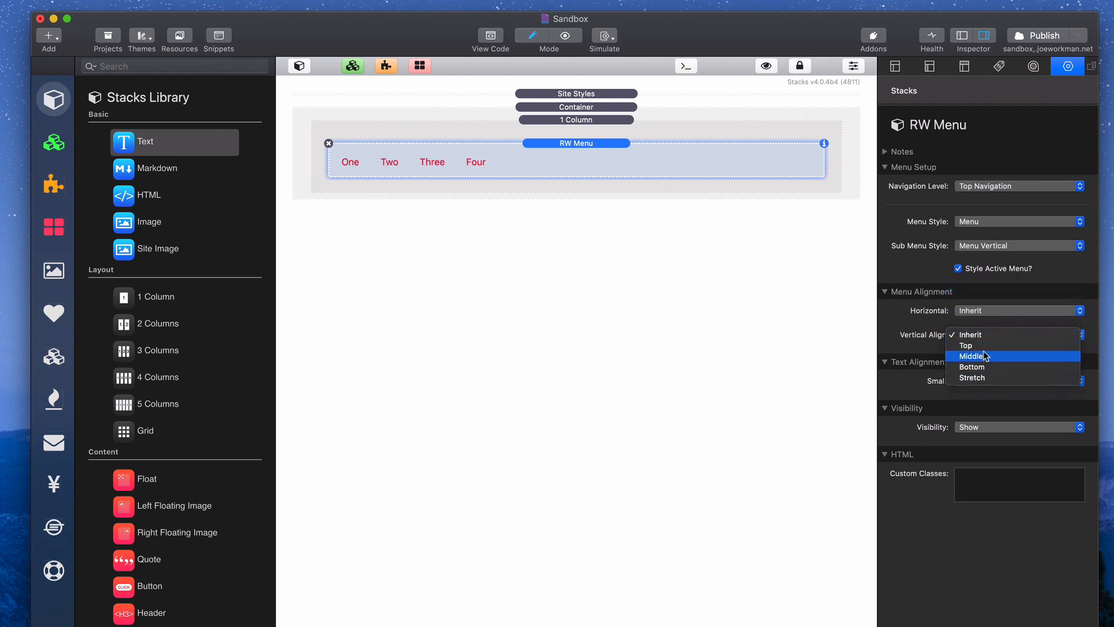
left_click(985, 355)
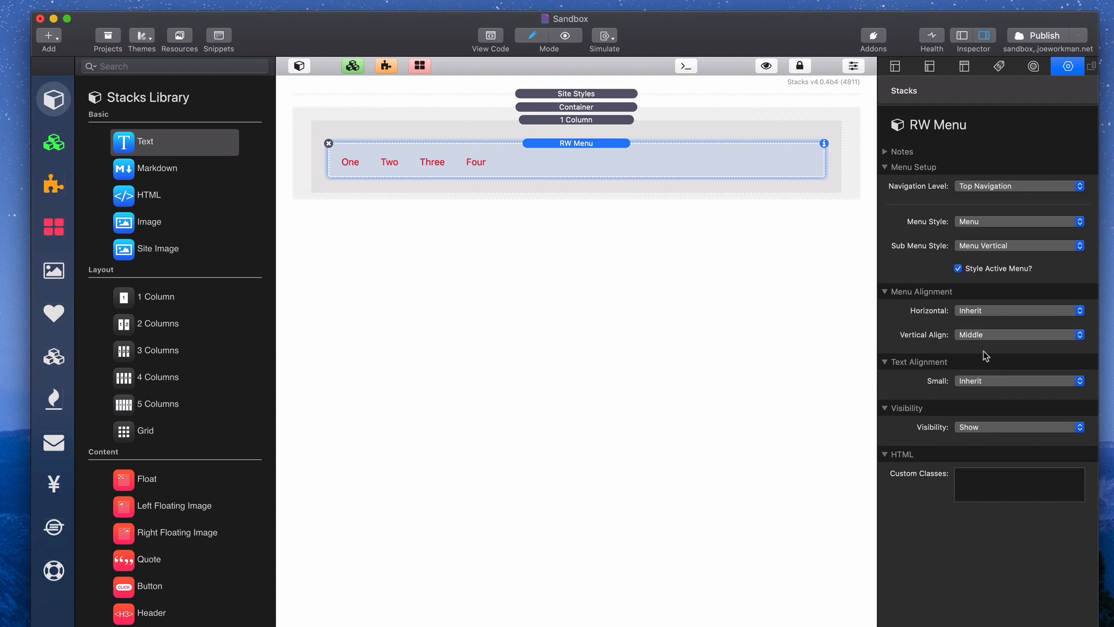
left_click(982, 334)
left_click(984, 312)
- Try Center as the RW Menu's small text alignment and return it to Inherit
left_click(987, 381)
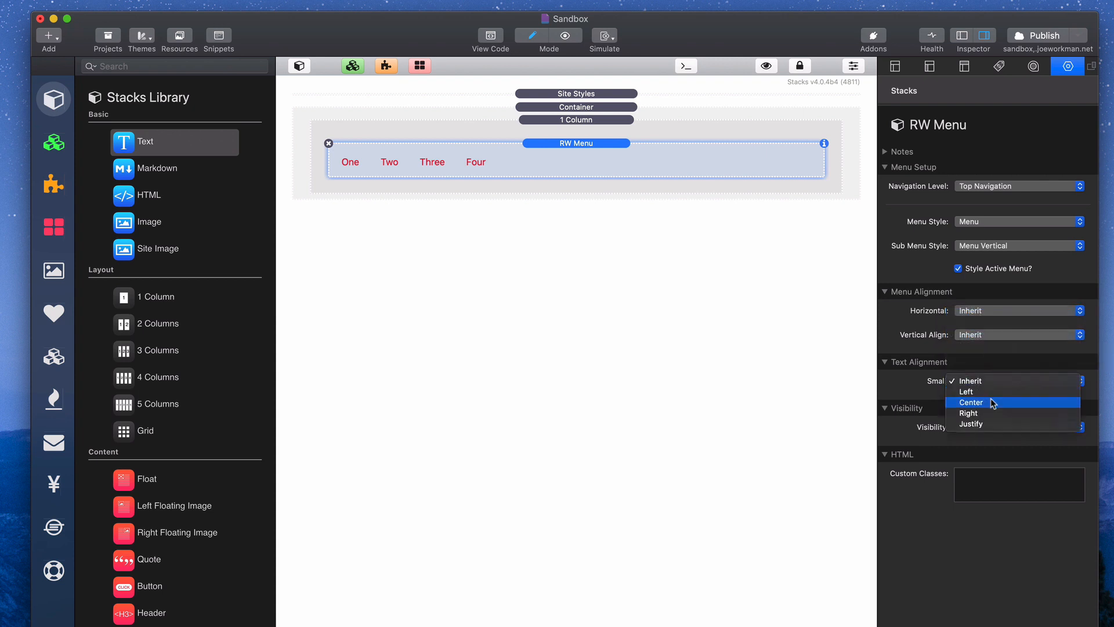
left_click(990, 402)
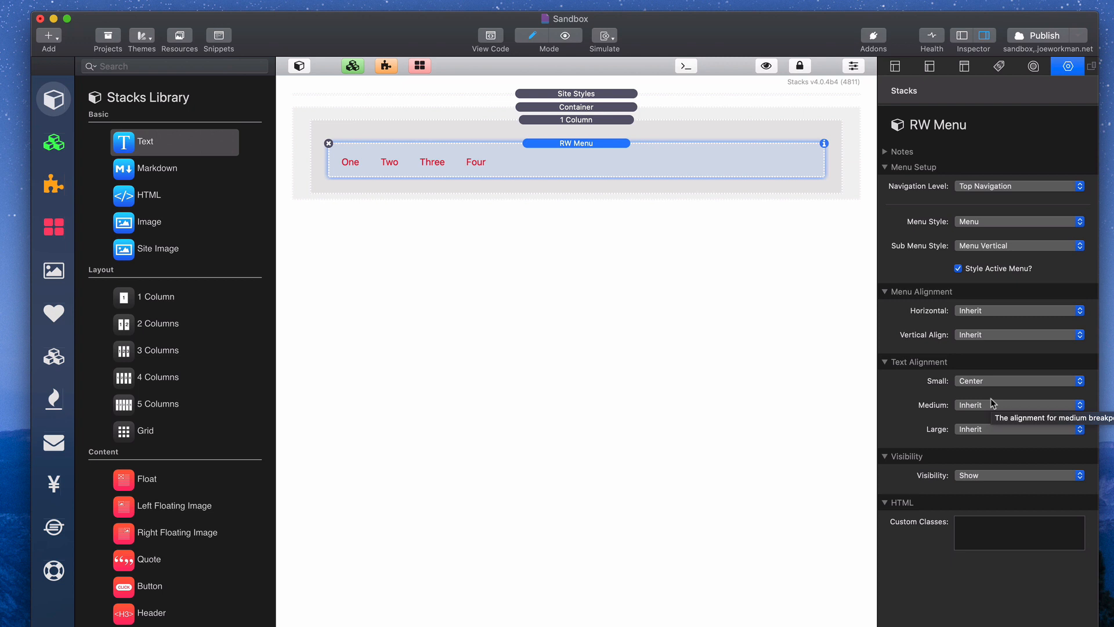
left_click(989, 382)
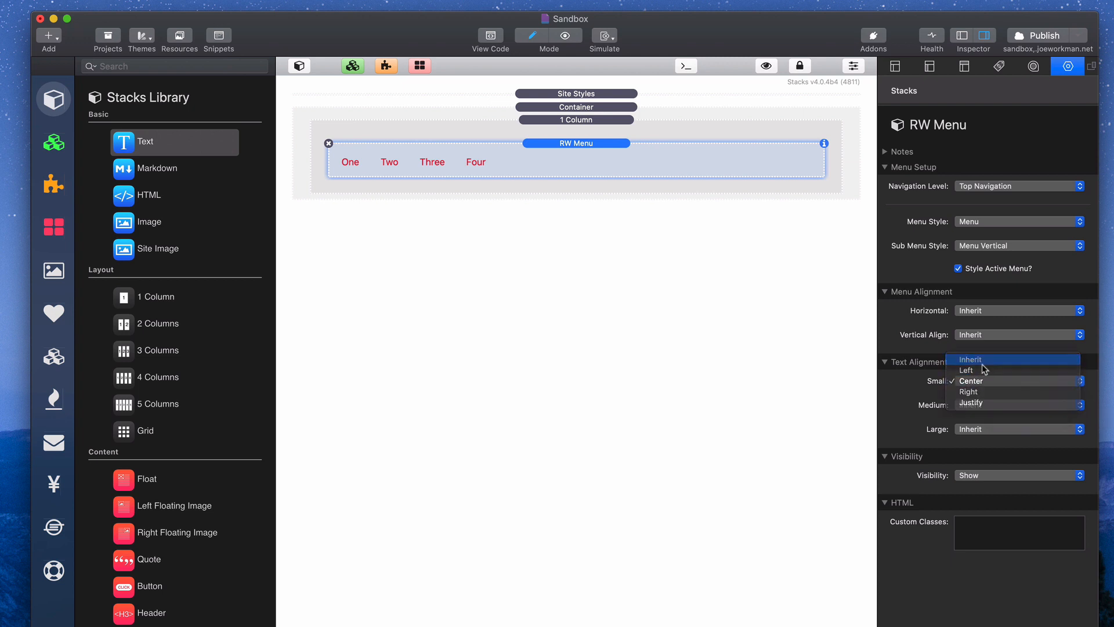
left_click(983, 362)
- Review the RW Menu's available visibility options and keep the current one
left_click(991, 429)
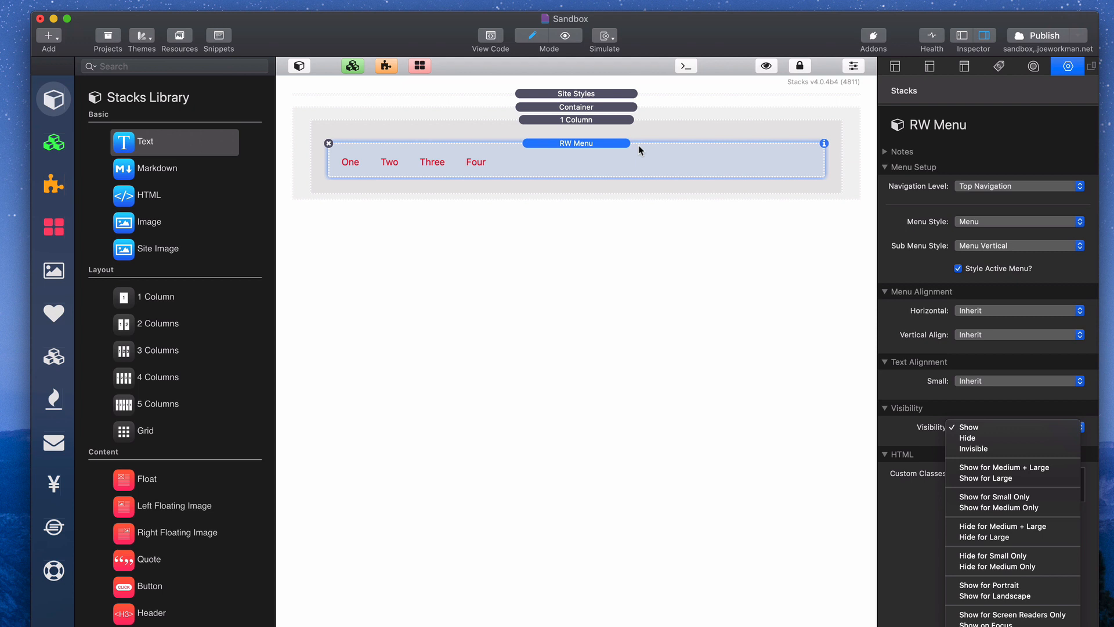
left_click(591, 147)
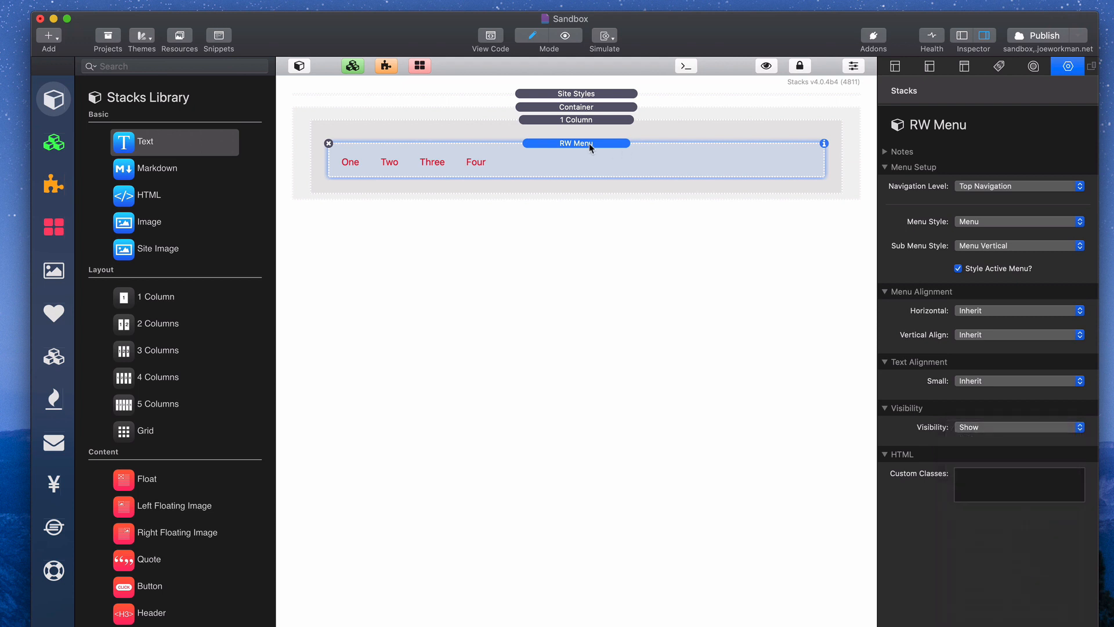